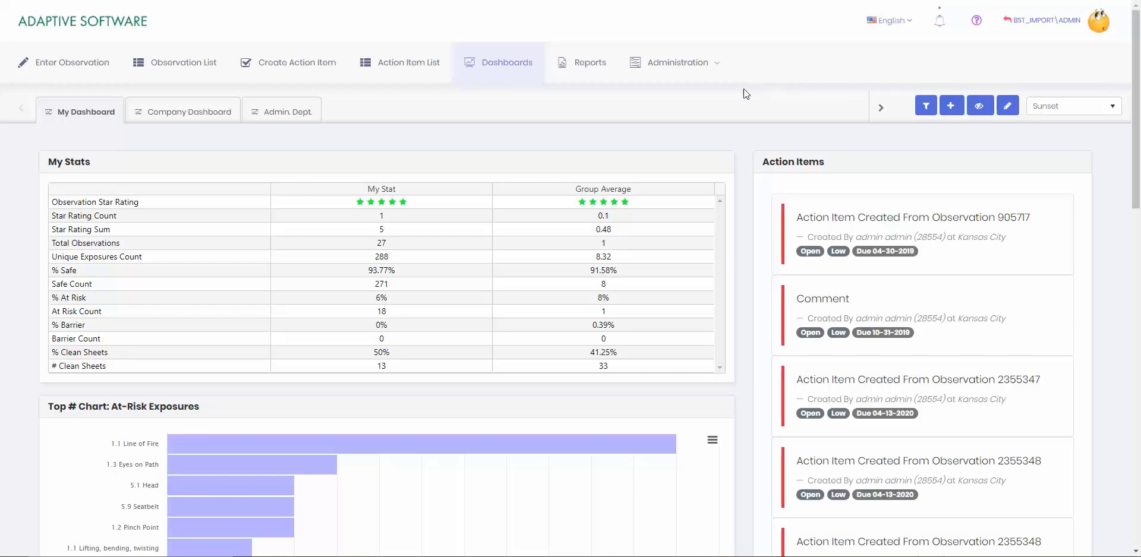
Go to Administration > Users to list the 277 user accounts
mouse_move(682, 70)
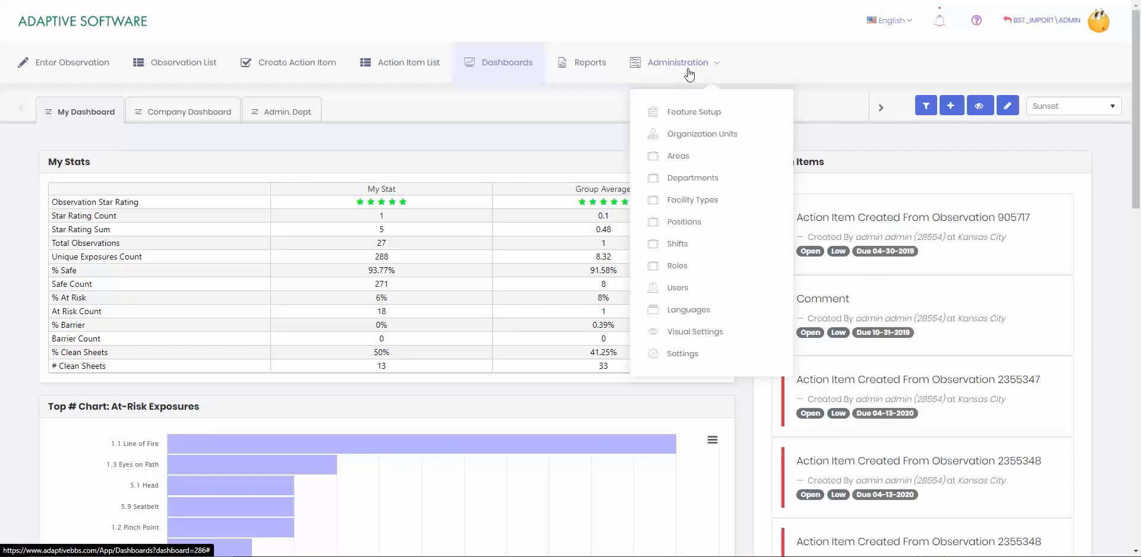
left_click(691, 290)
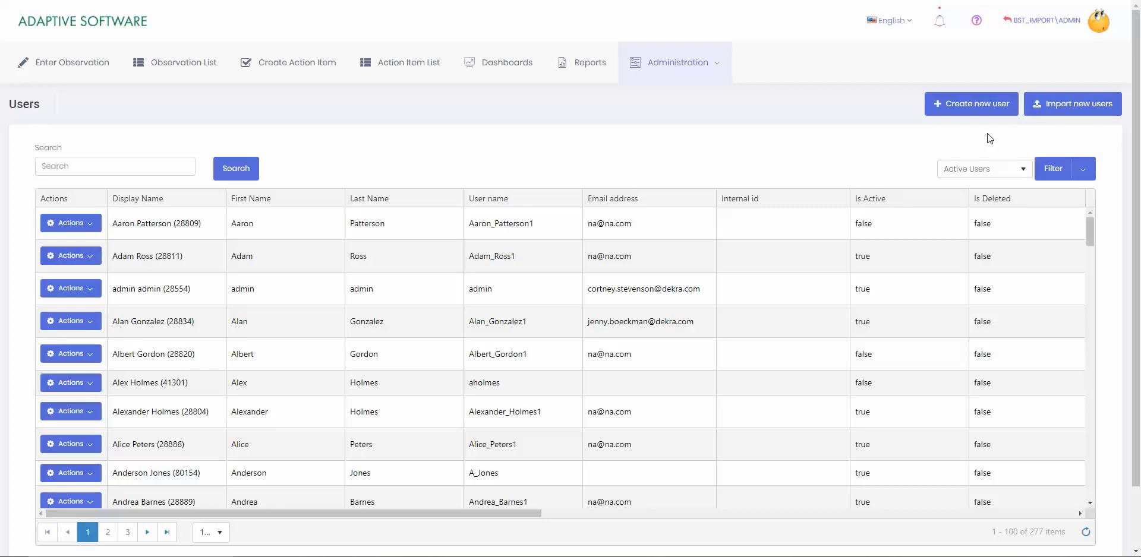
Start a new user record and enter the person's first and last name
left_click(977, 113)
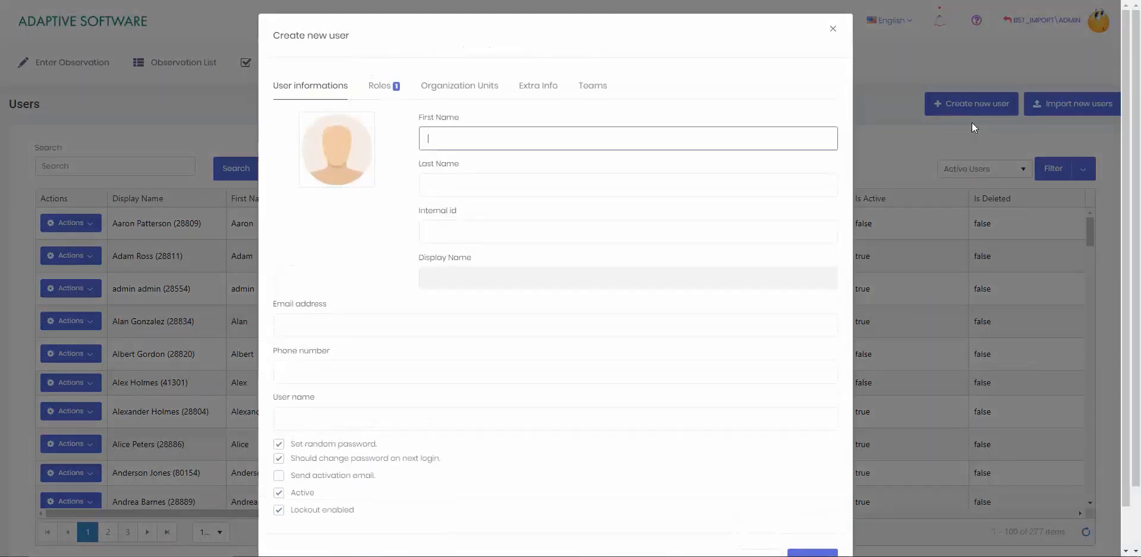
scroll(716, 90, "down", 1)
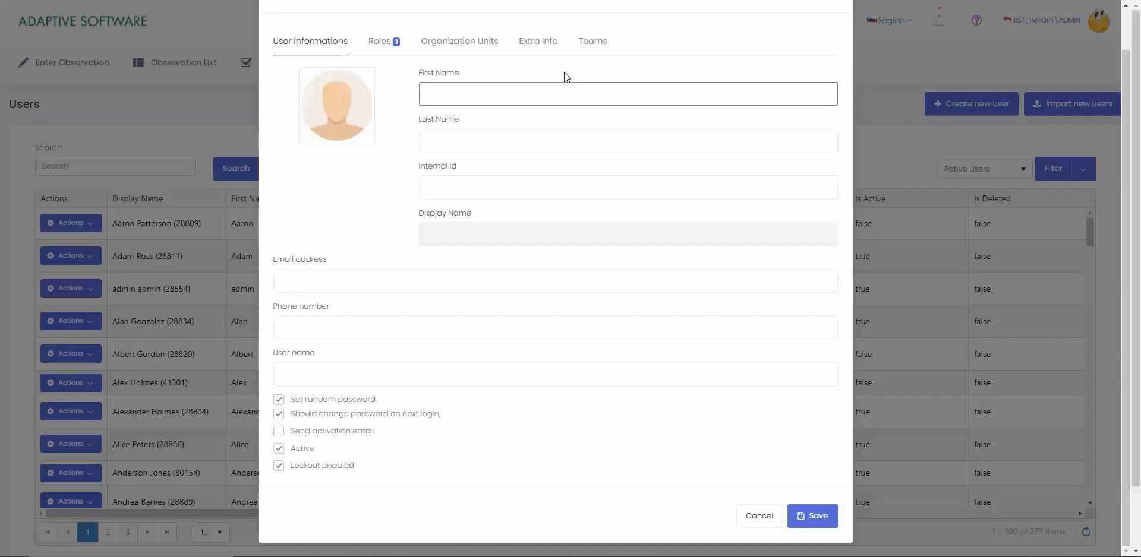
key("Tab")
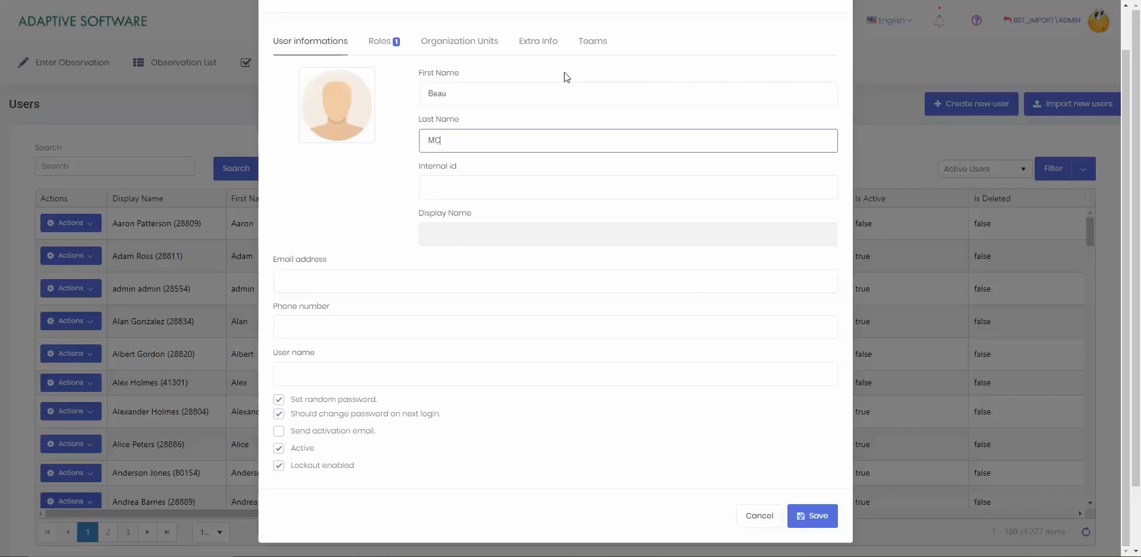
key("ctrl+a")
Fill in internal id 22334 and the user's e-mail address
left_click(467, 191)
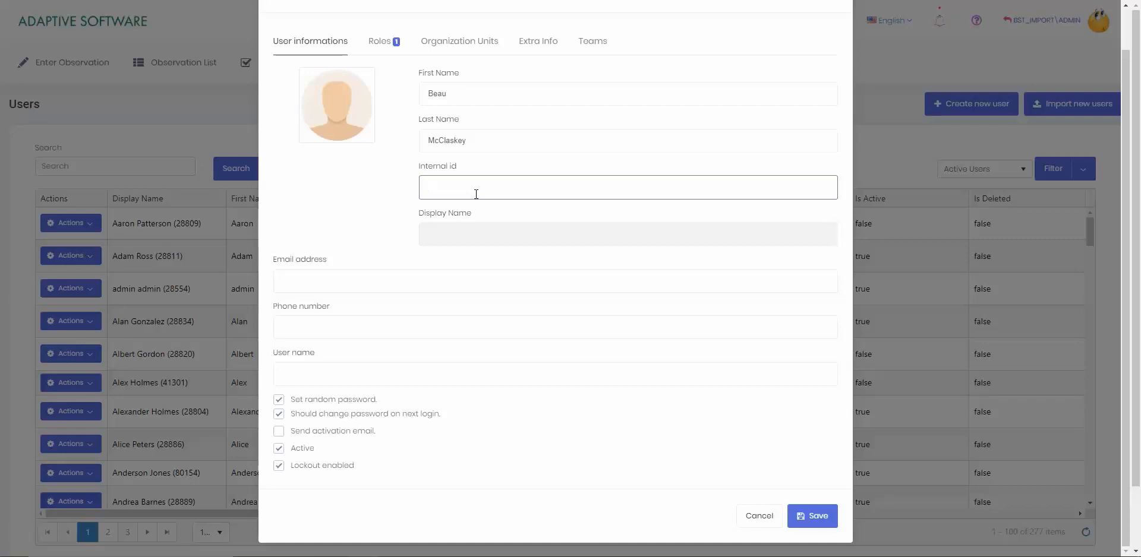
type("22334")
left_click(399, 280)
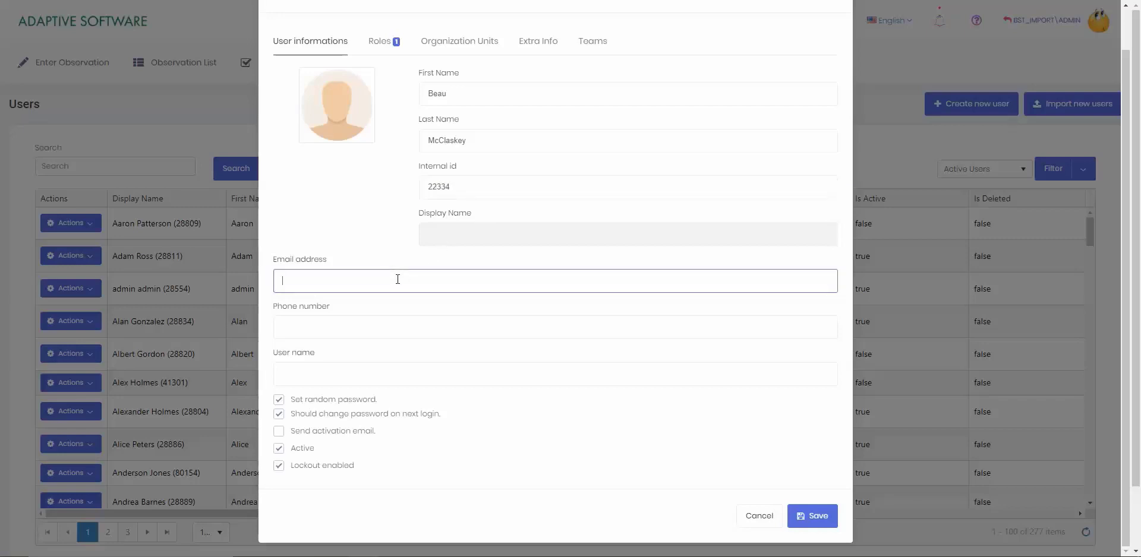
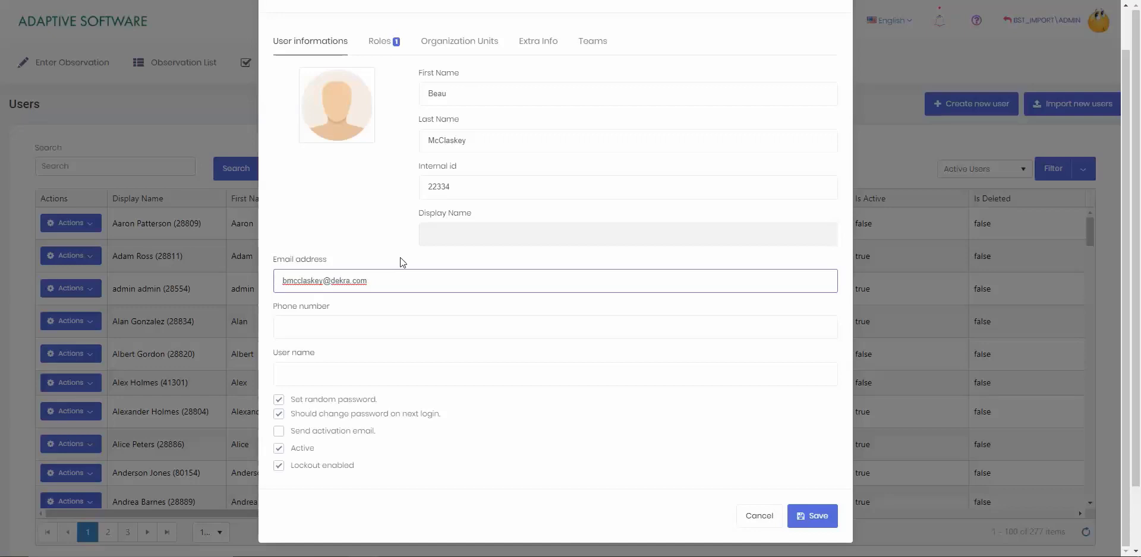
left_click(397, 329)
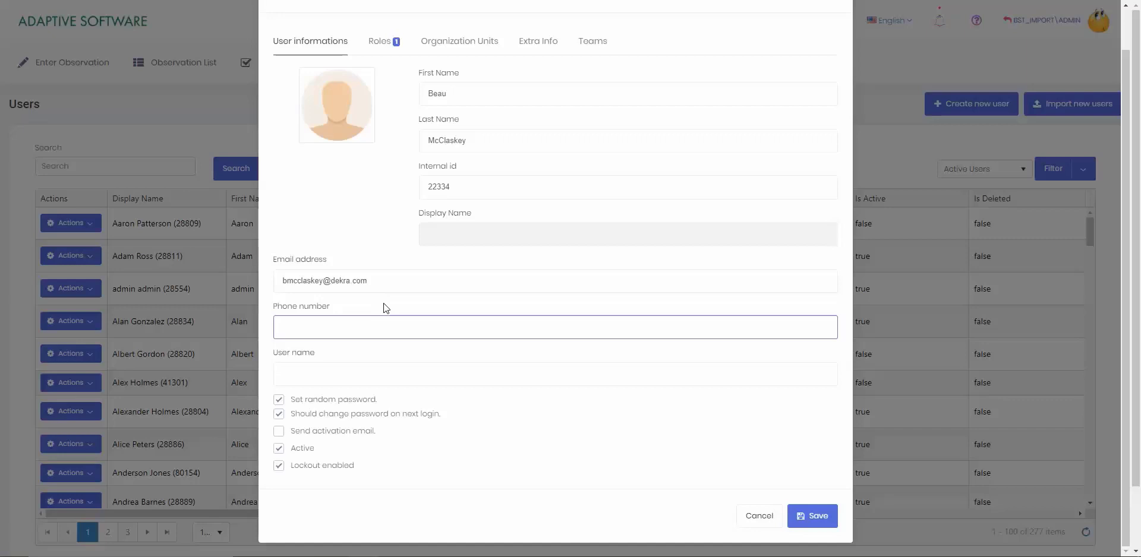
Enter the user's login name in the User name field
left_click(362, 375)
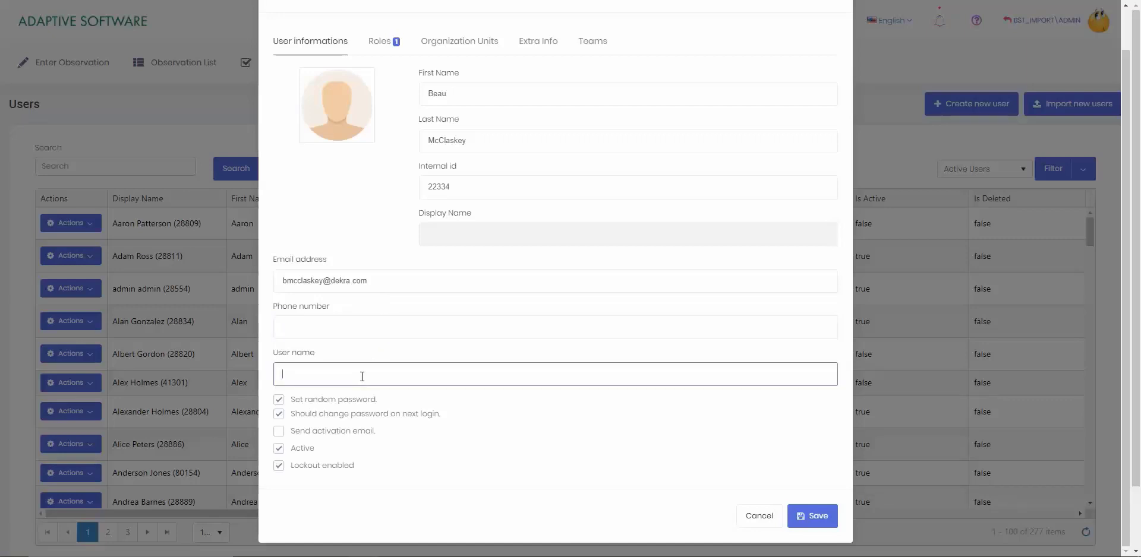
Turn off random password, enter a rule-compliant password, and repeat it to confirm
left_click(279, 400)
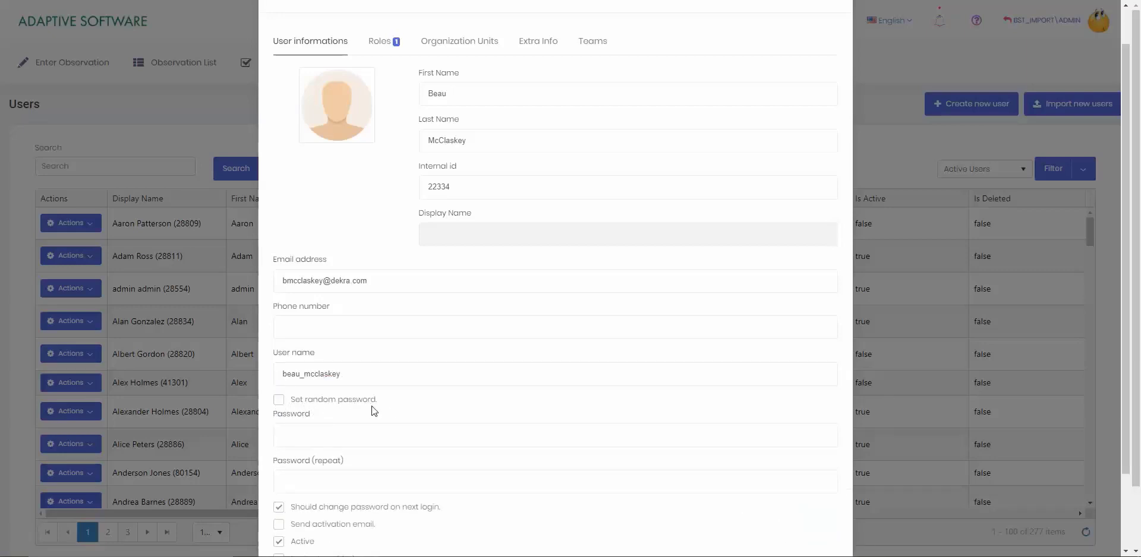
left_click(373, 436)
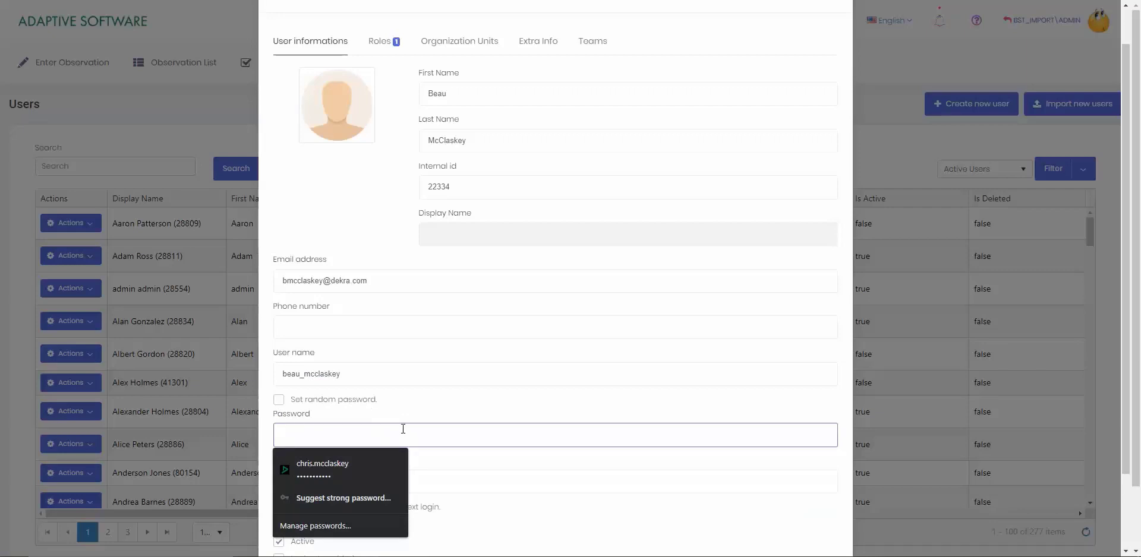
type("•••••••••••")
key("Tab")
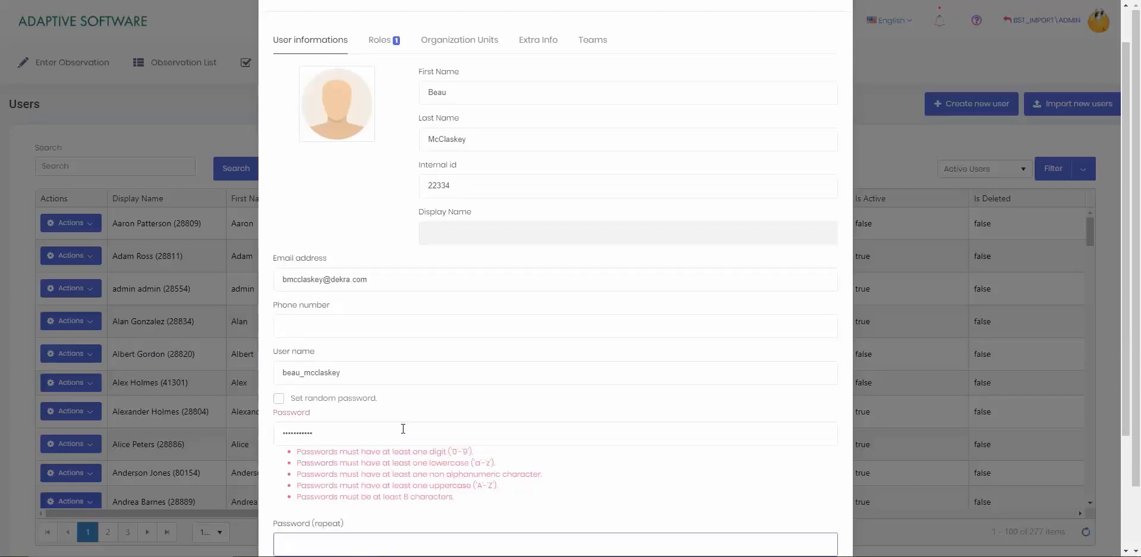
scroll(403, 429, "down", 2)
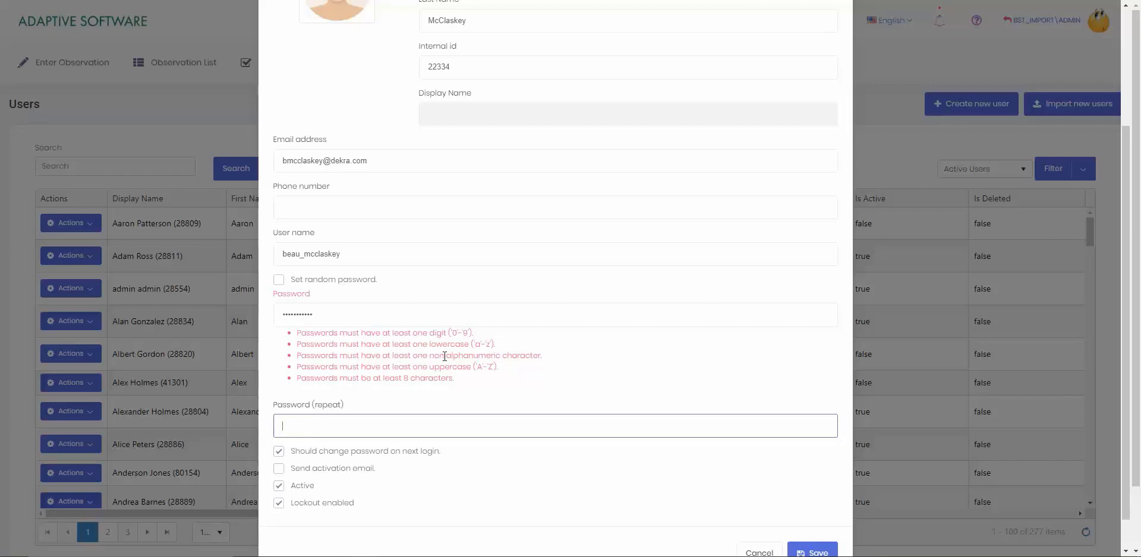
left_click(371, 314)
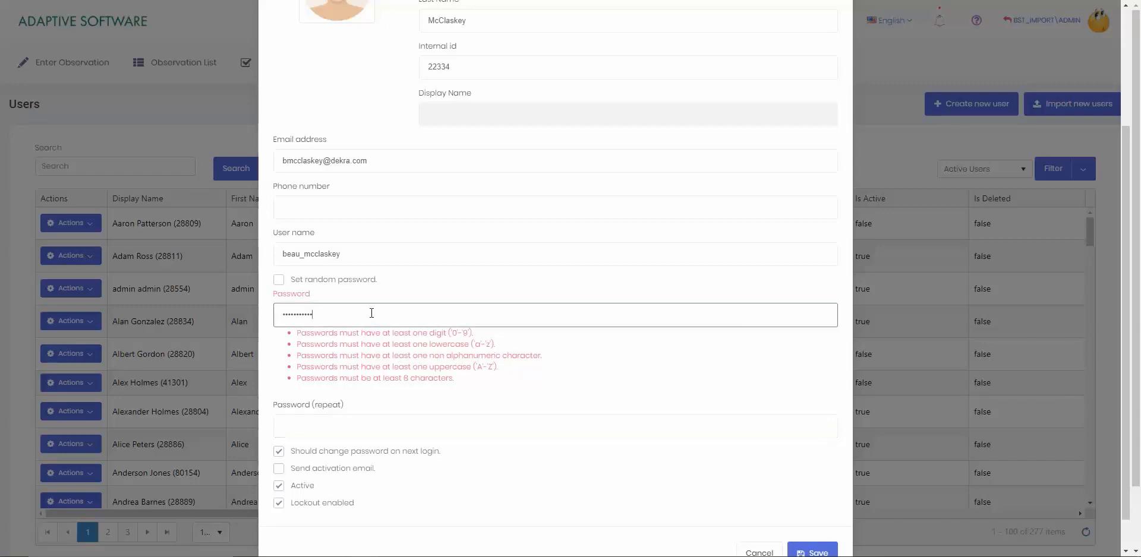
type("1")
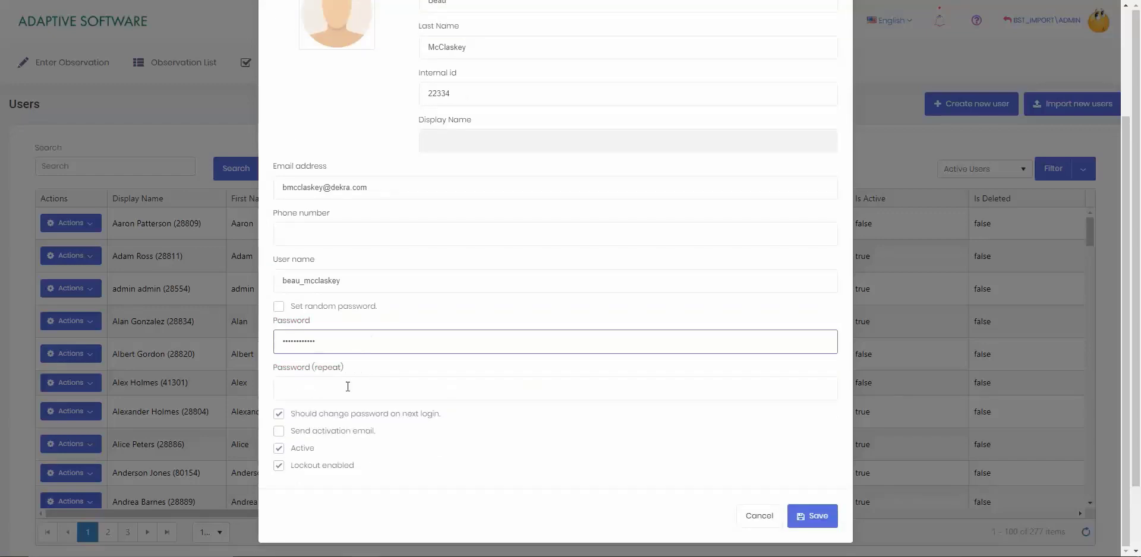
left_click(348, 387)
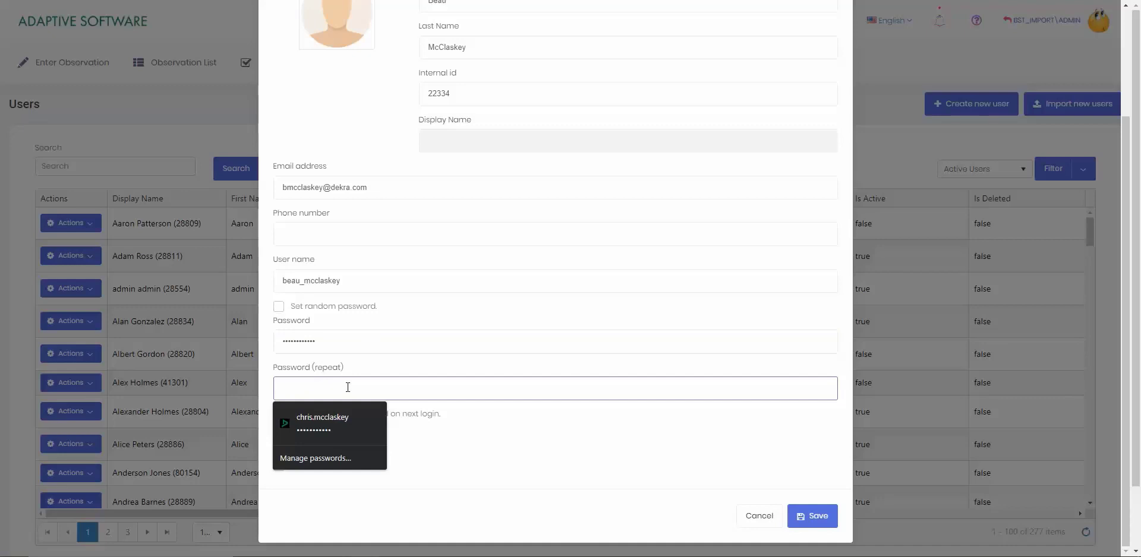
type("•••••••")
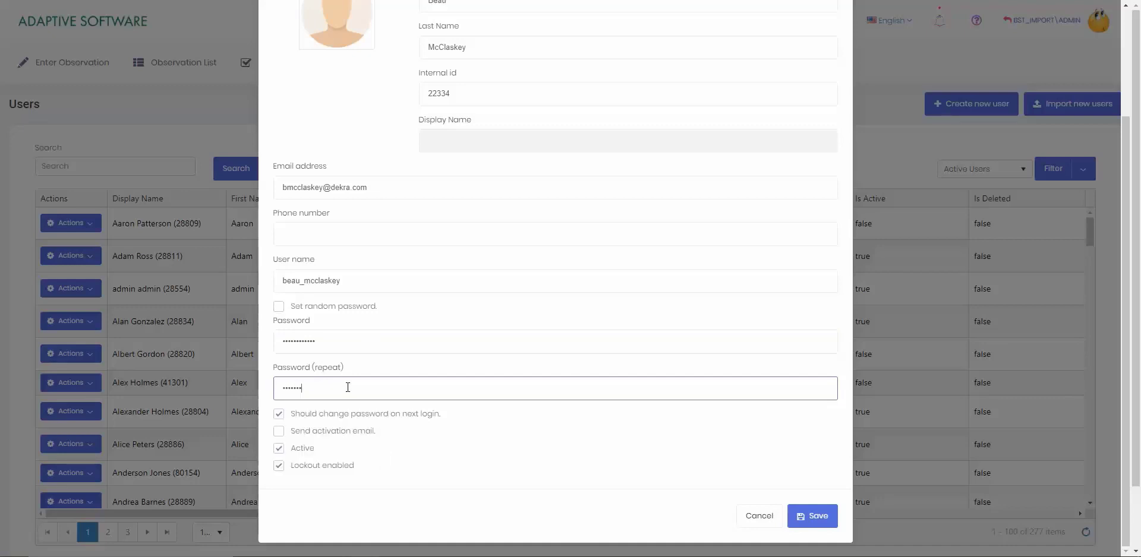
type("•••••")
Enable Send activation email with Active left on, then return to the top of the form
left_click(314, 436)
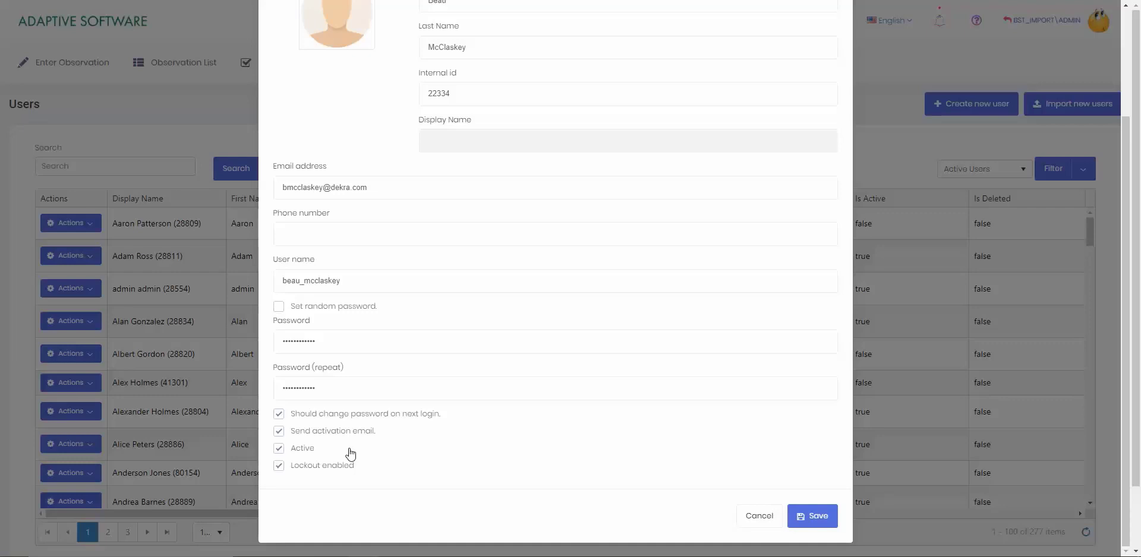
left_click(292, 452)
left_click(299, 451)
mouse_move(326, 469)
scroll(556, 505, "up", 1)
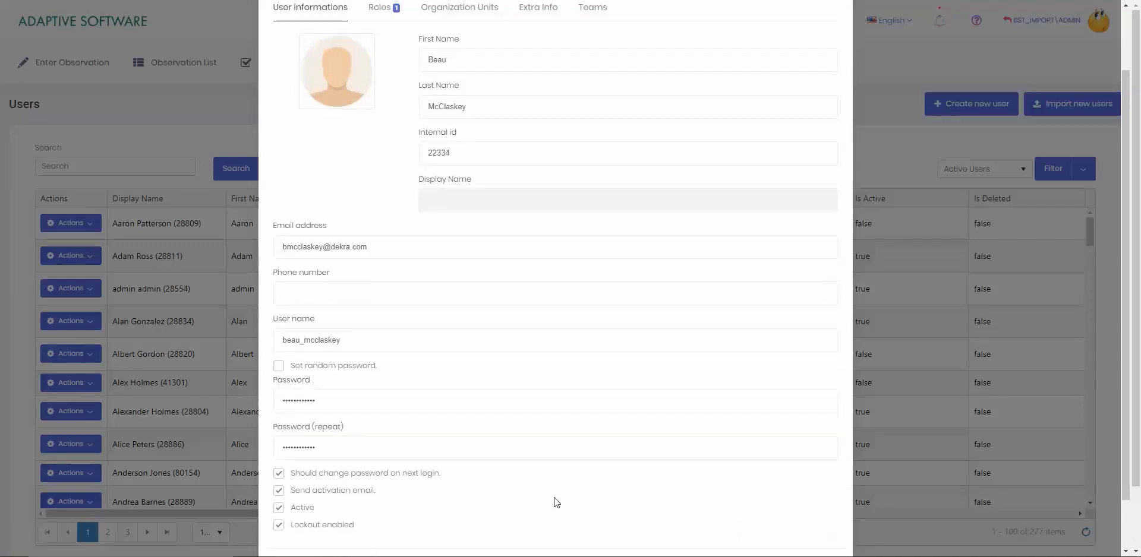
scroll(545, 479, "up", 1)
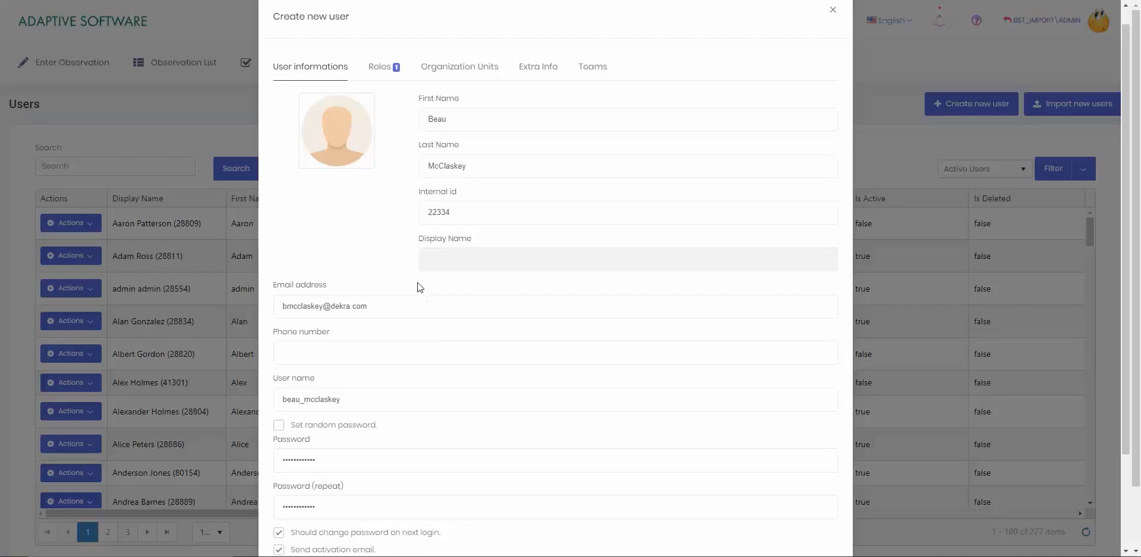
On the Roles tab, replace Non-User with the Observer role, letting Chrome save the password
left_click(381, 76)
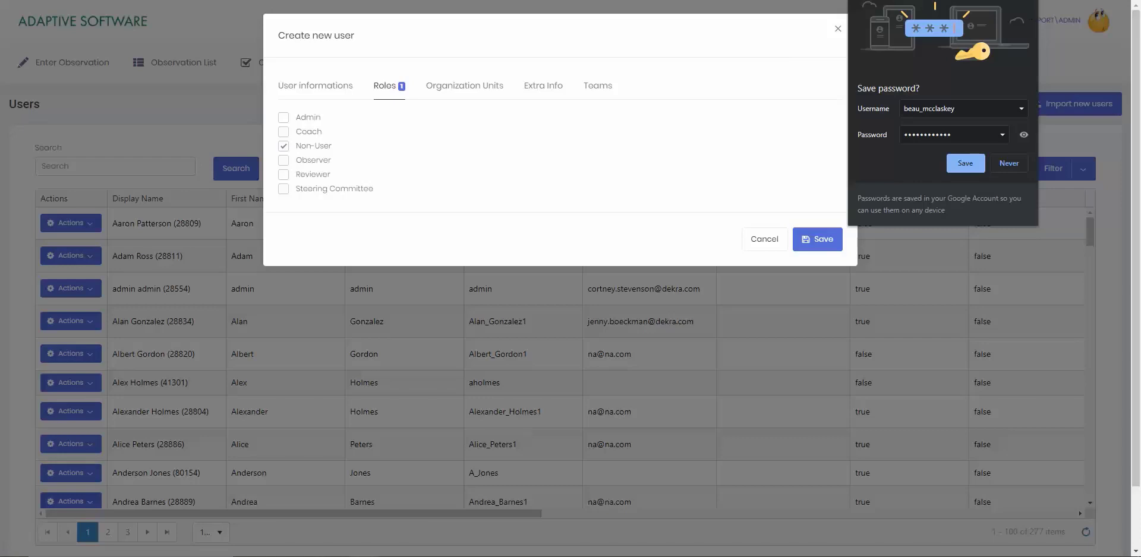
left_click(965, 163)
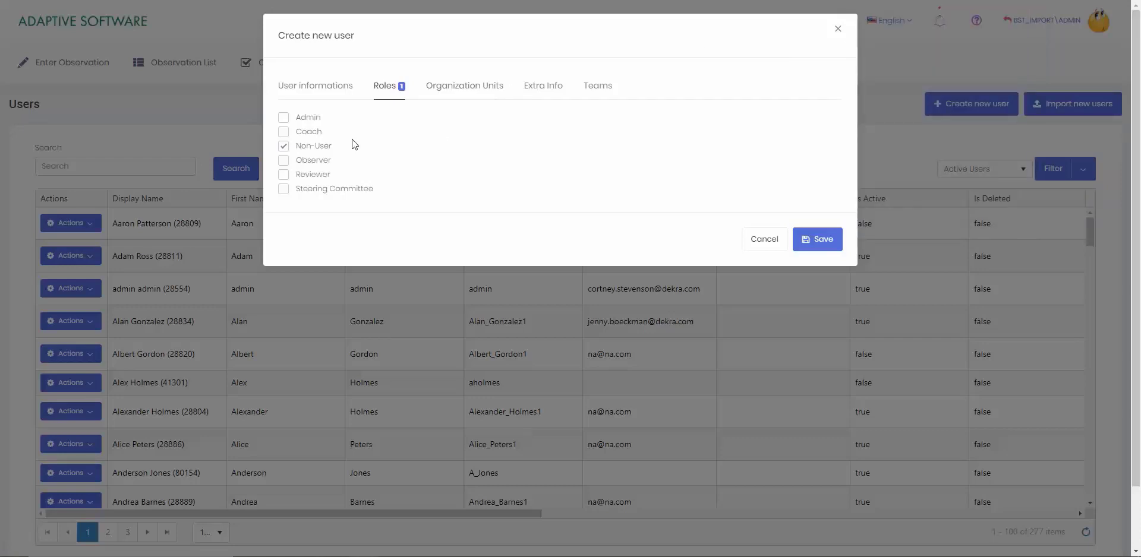
left_click(320, 161)
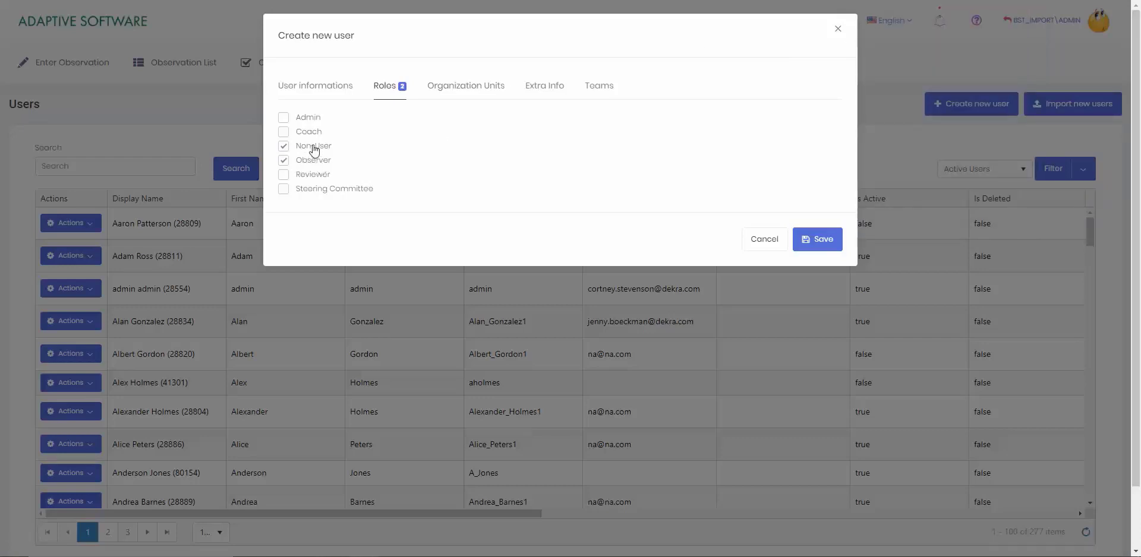
left_click(314, 149)
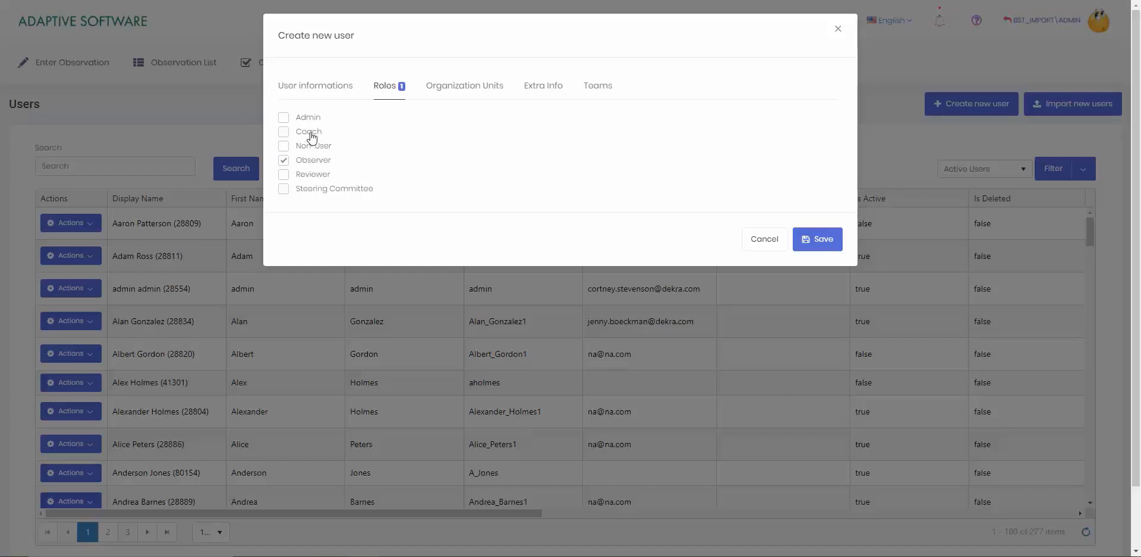
left_click(313, 139)
left_click(314, 134)
left_click(318, 161)
left_click(312, 119)
left_click(308, 119)
left_click(319, 162)
Check Horton, Oxnard and Kansas City under DEKRA and make Horton the default location
left_click(474, 89)
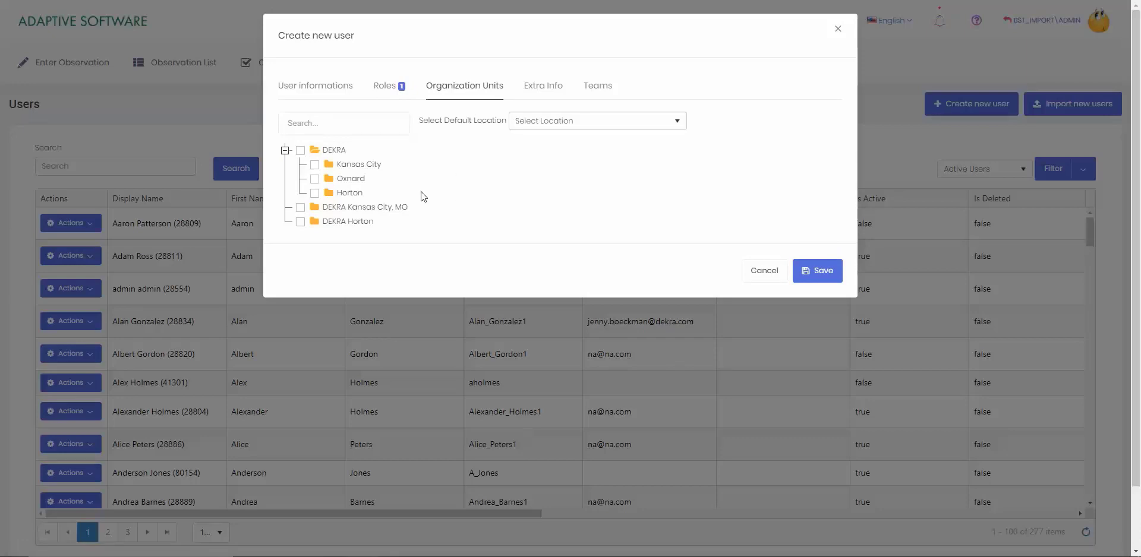
left_click(314, 192)
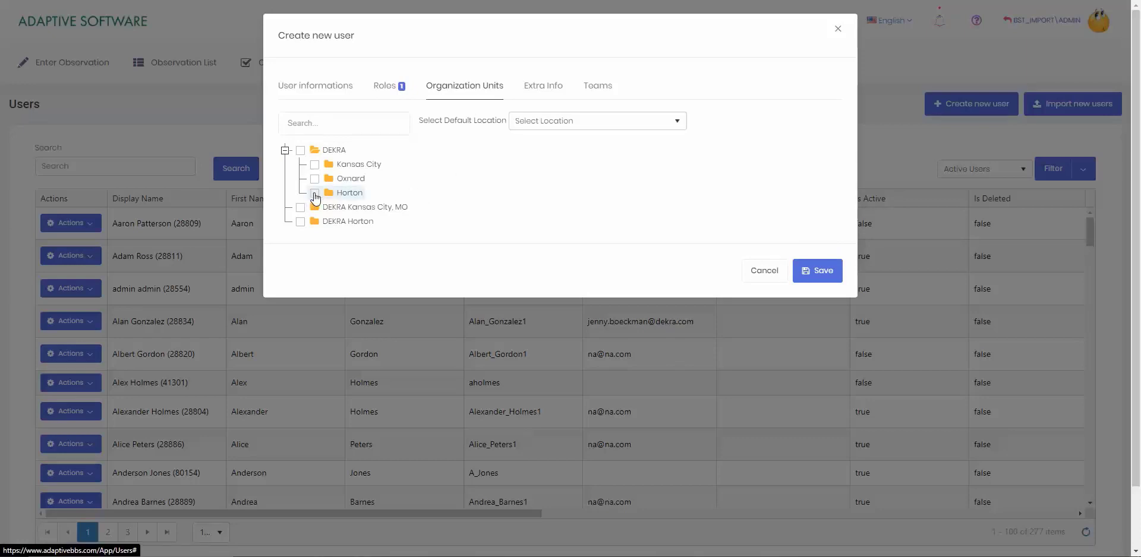
left_click(314, 178)
left_click(315, 164)
left_click(574, 122)
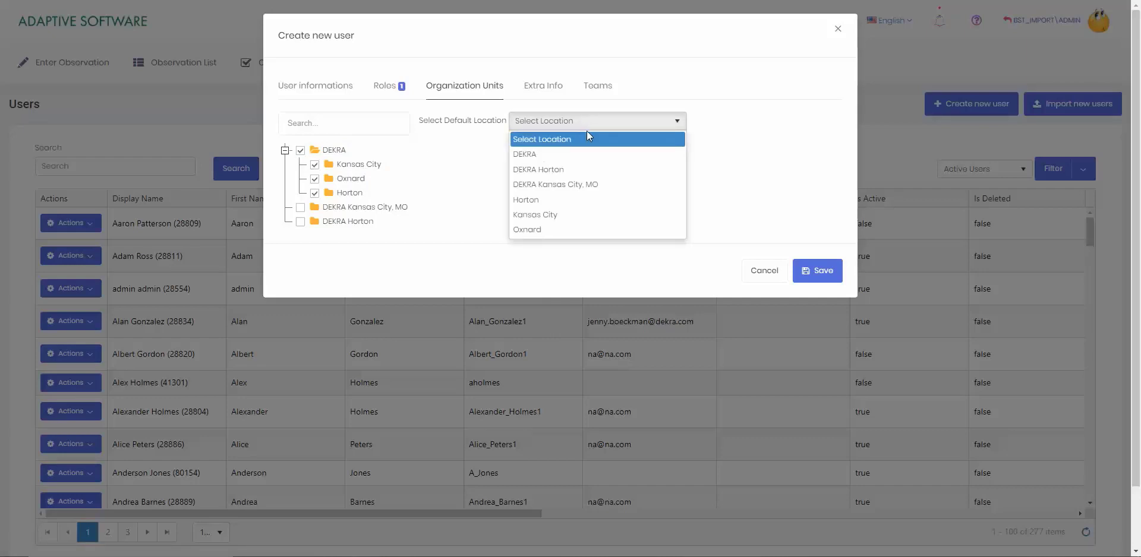
left_click(592, 206)
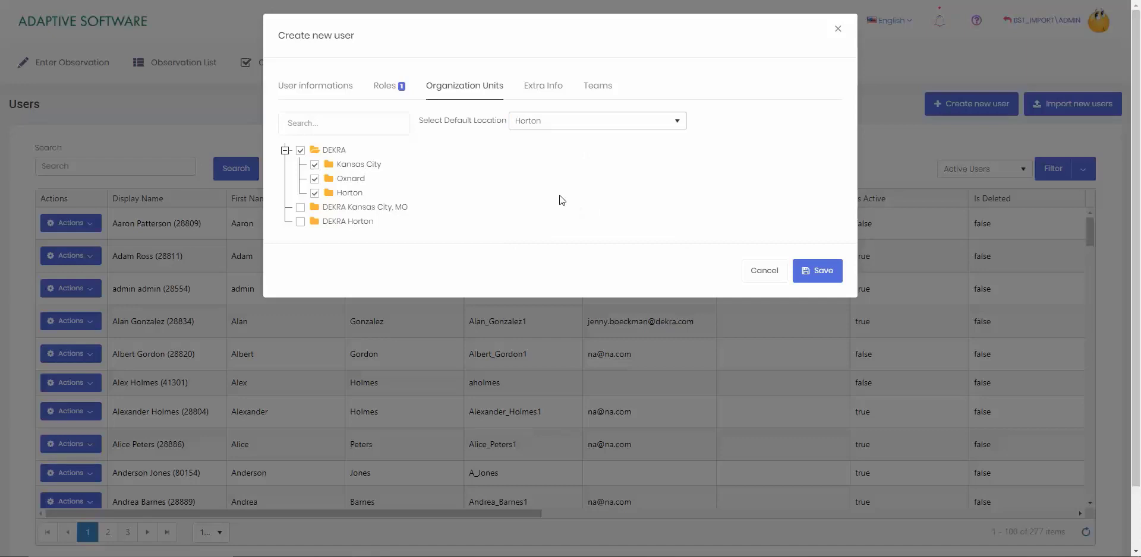
On the Extra Info tab, assign the Loading Dock area
left_click(544, 90)
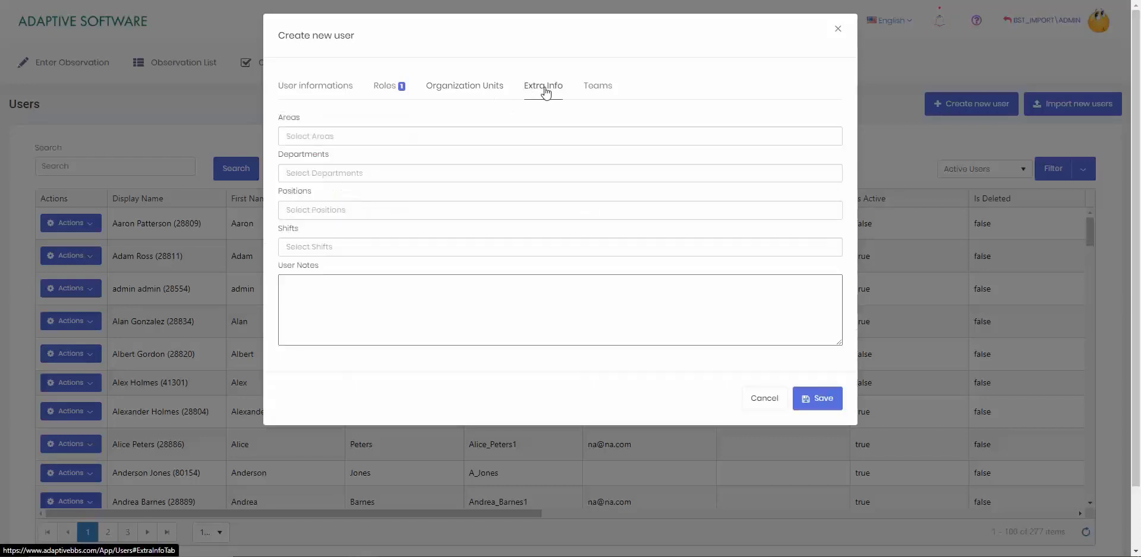
left_click(452, 141)
left_click(429, 121)
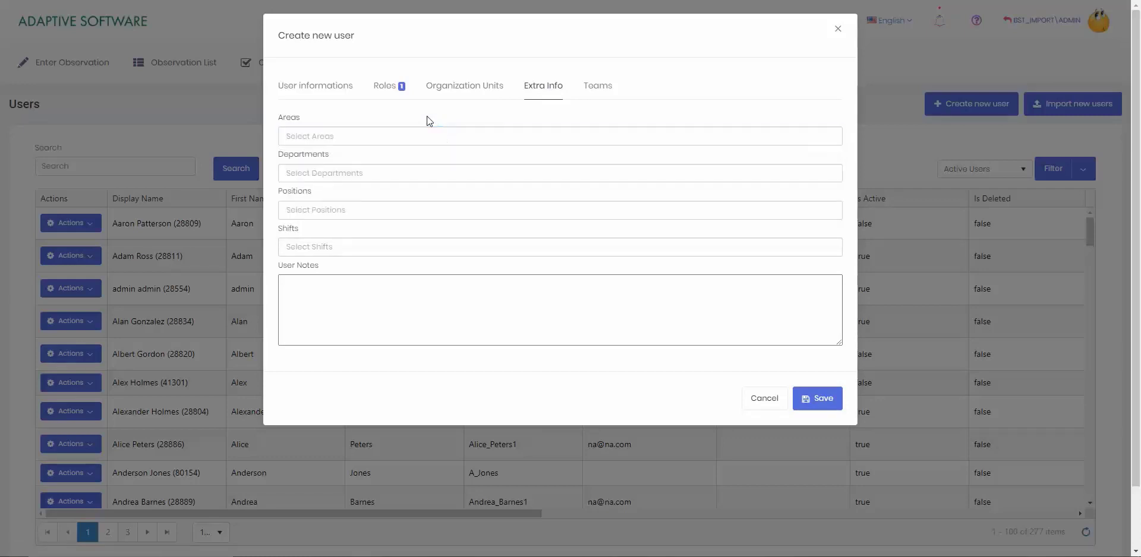
double_click(289, 117)
left_click(342, 154)
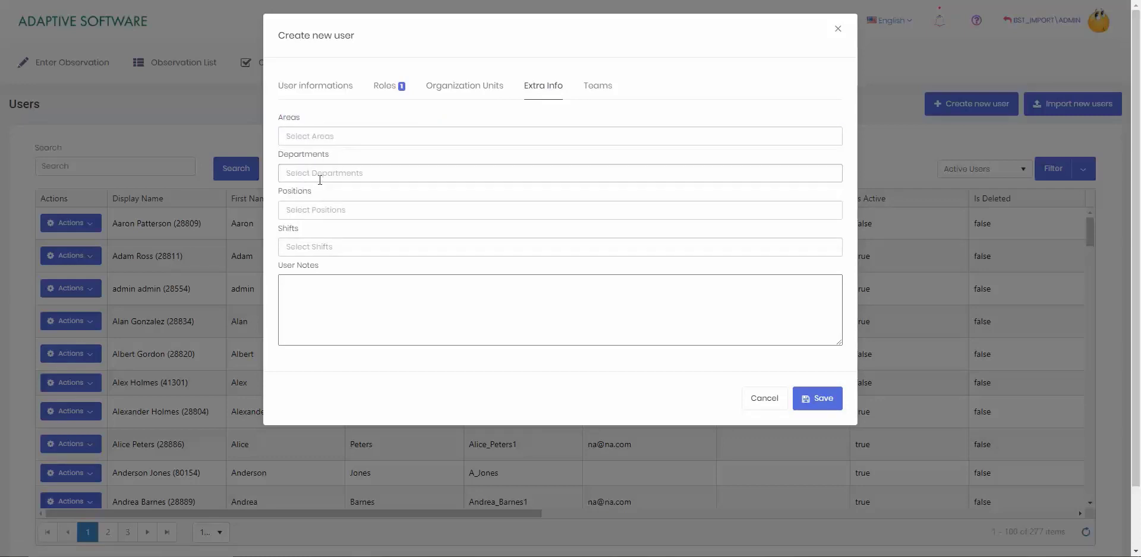
left_click(344, 138)
left_click(344, 156)
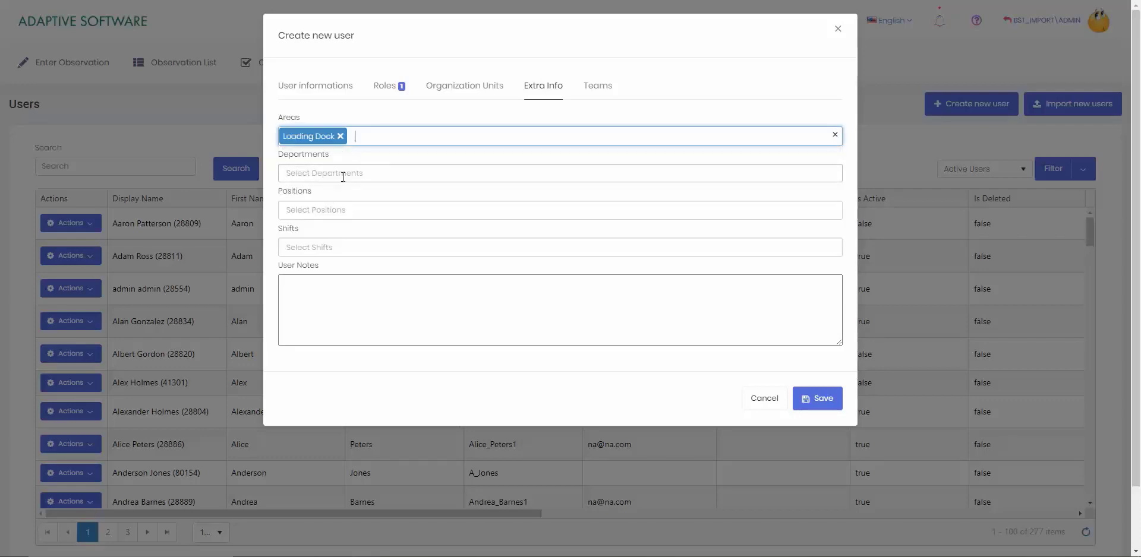
Choose the Contractor department, Operations position and 1st Shift
left_click(341, 175)
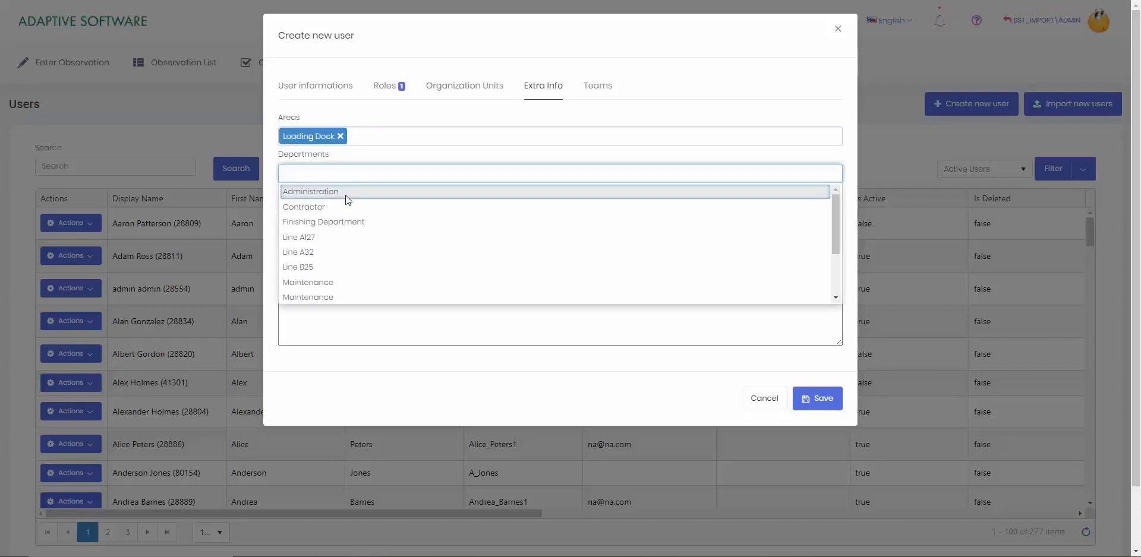
left_click(345, 207)
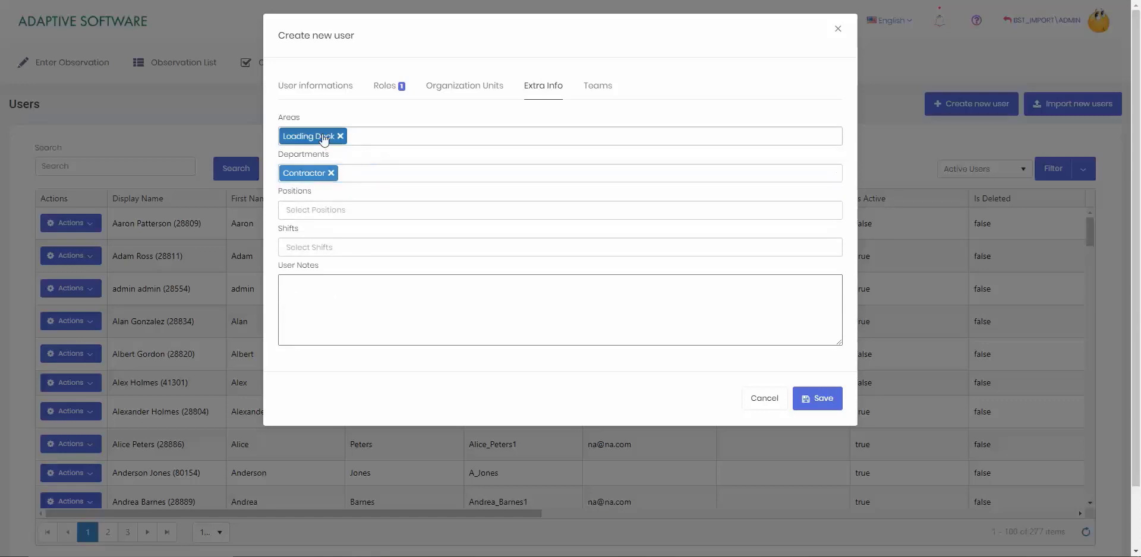
left_click(372, 208)
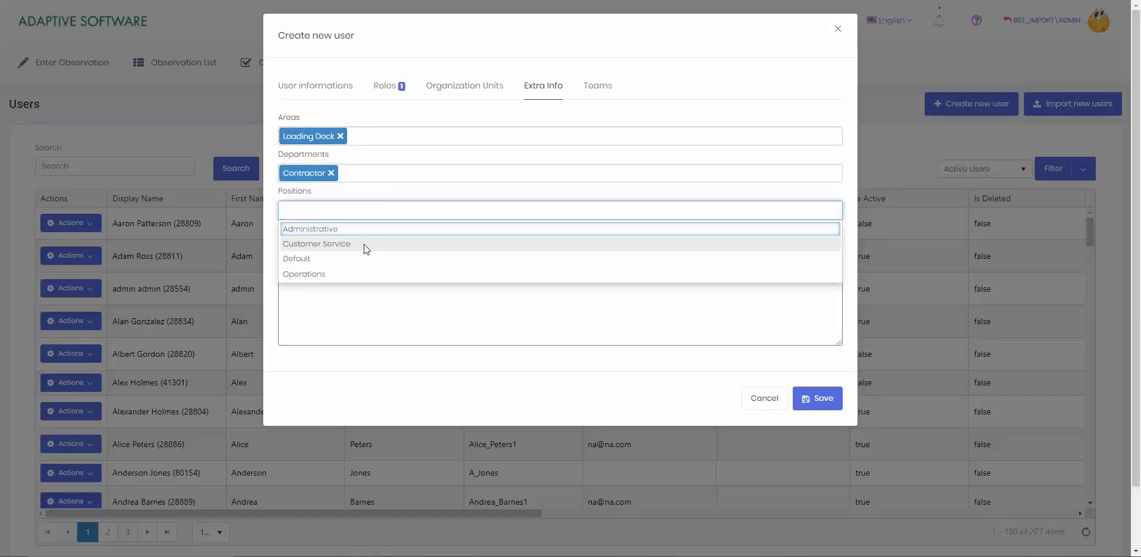
left_click(357, 274)
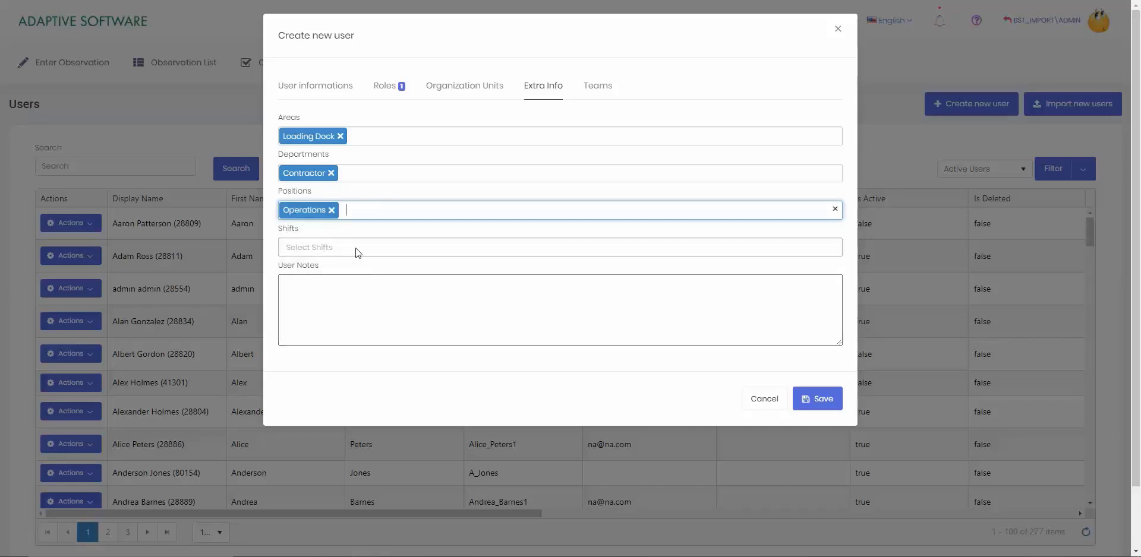
left_click(358, 253)
left_click(340, 266)
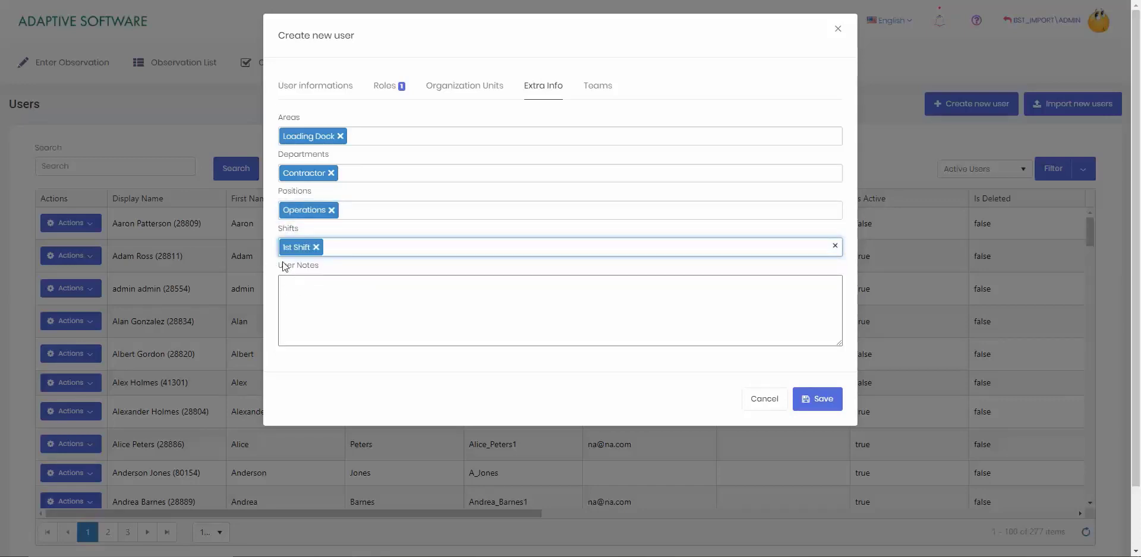
left_click(284, 267)
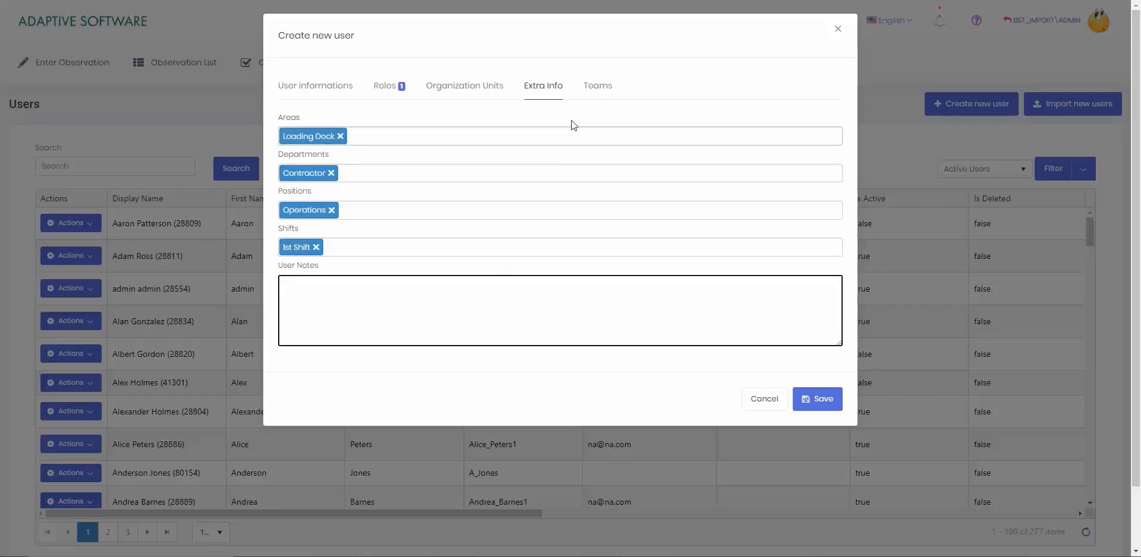
Leave Reports To and Direct Reports empty on the Teams tab and save the user
left_click(597, 86)
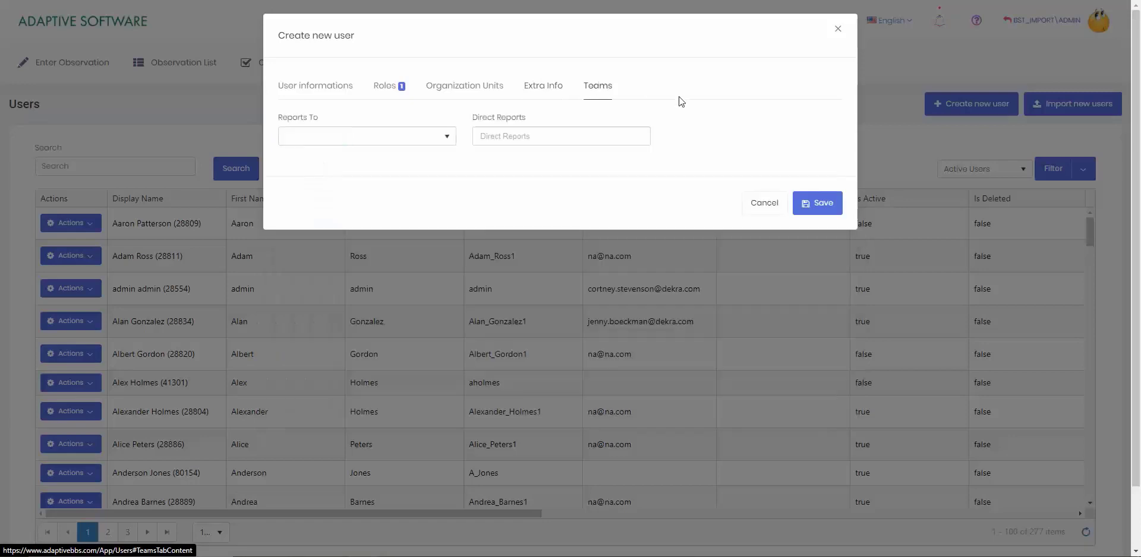
left_click(441, 139)
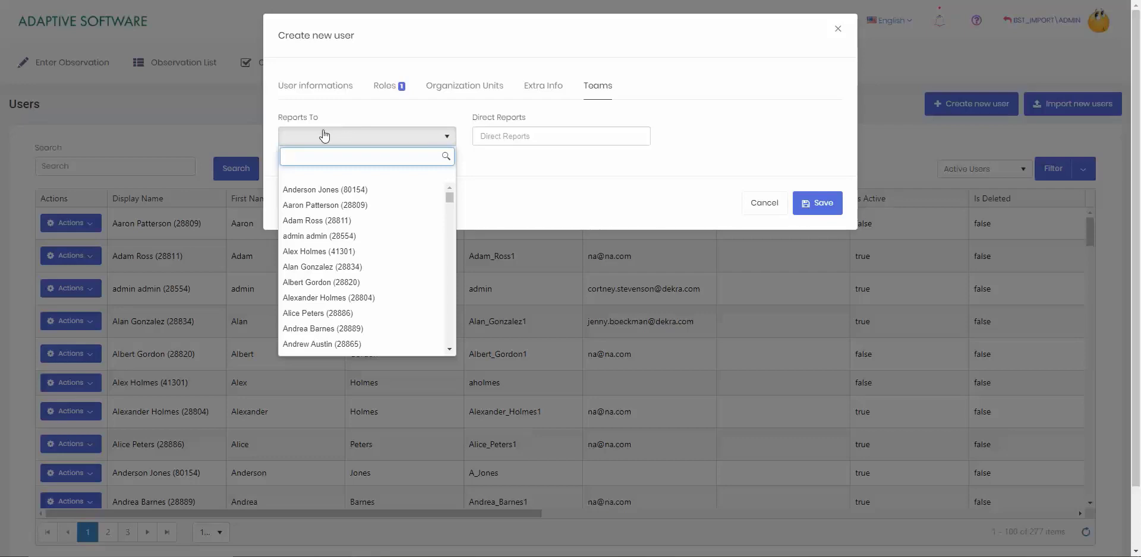
left_click(499, 215)
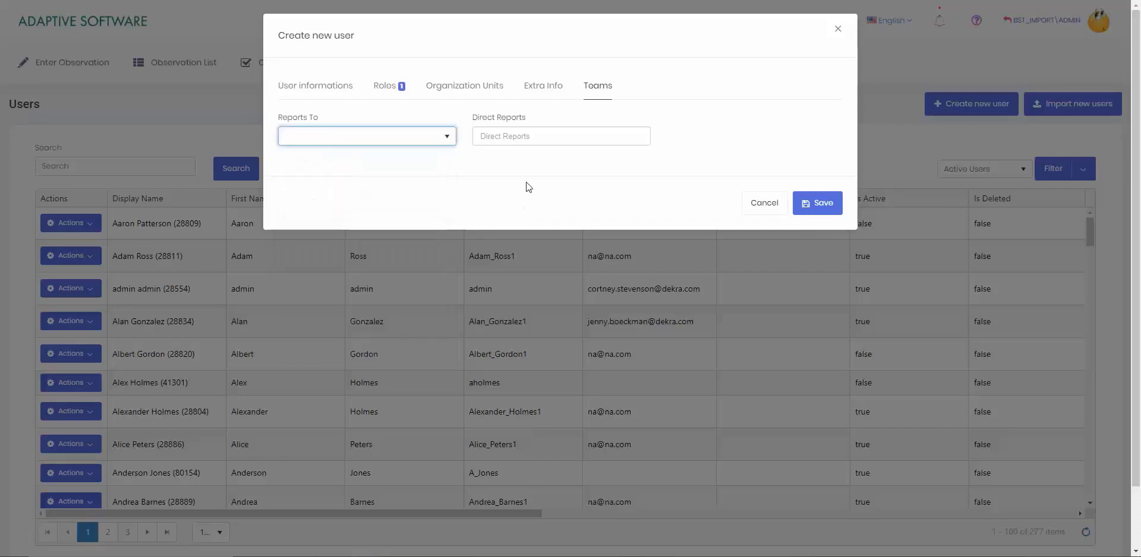
left_click(443, 138)
left_click(496, 137)
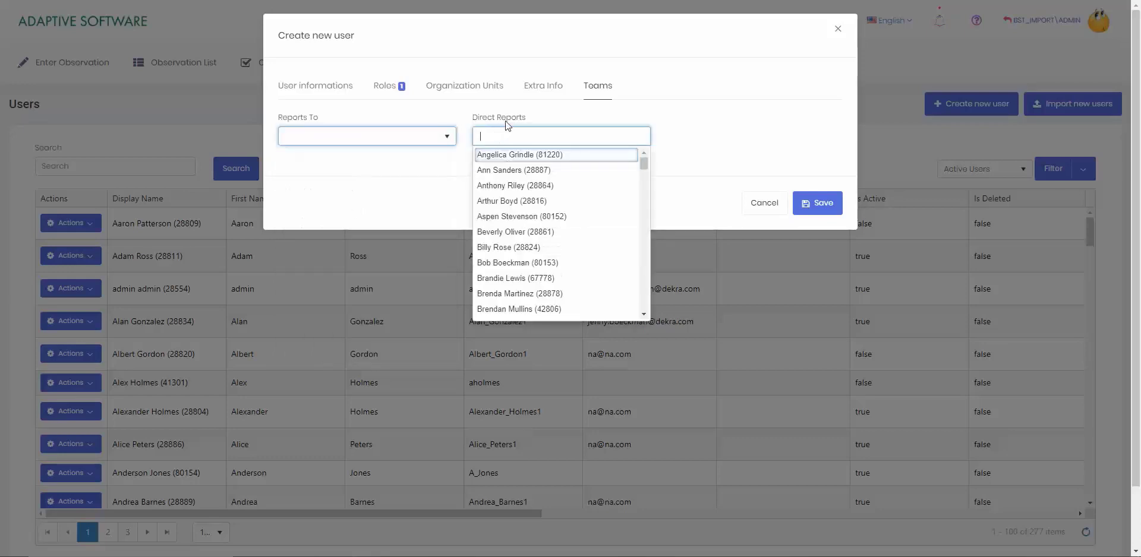
left_click(507, 116)
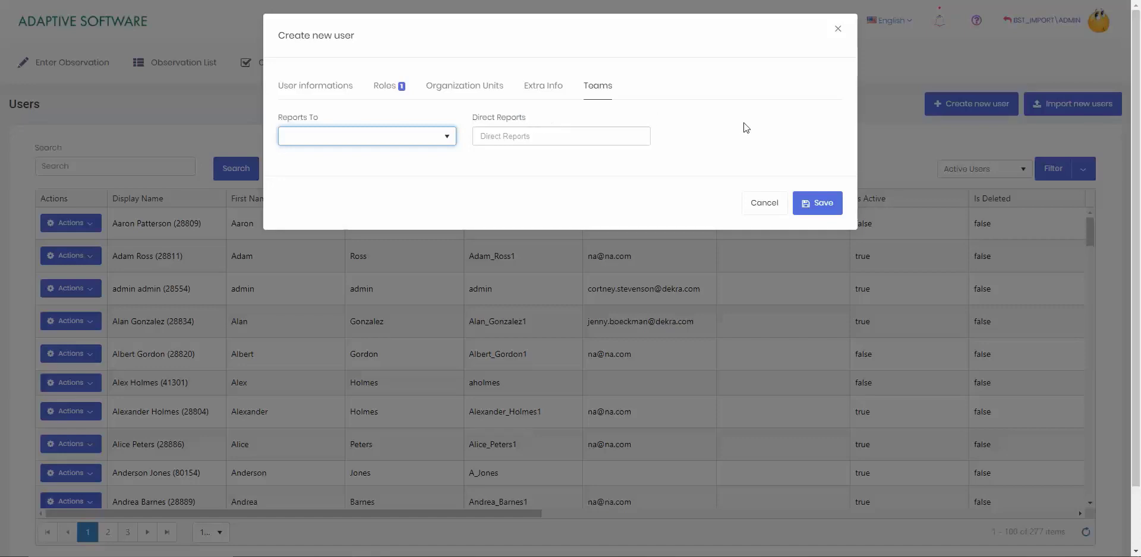
left_click(815, 209)
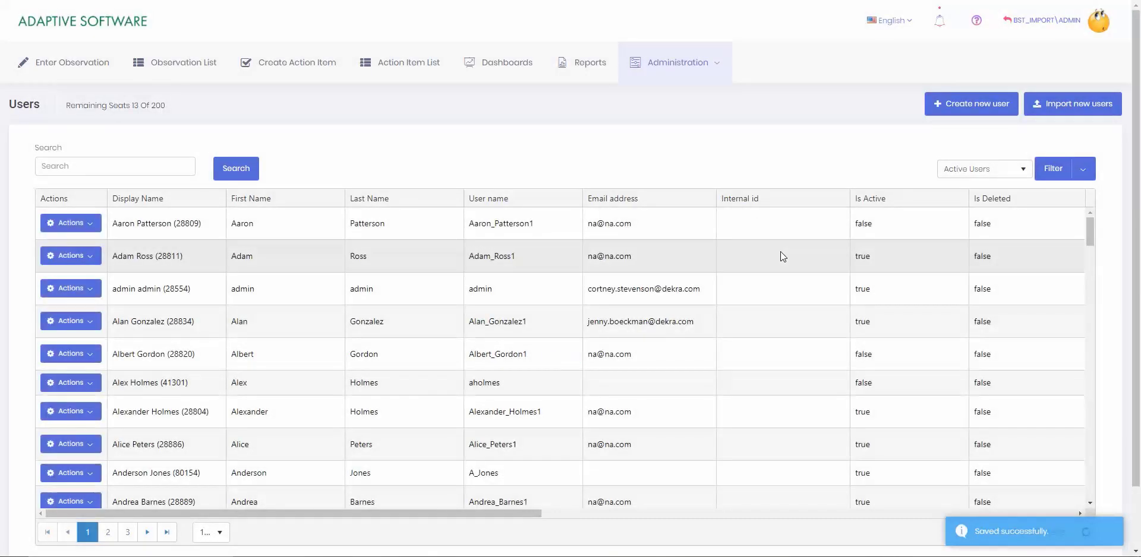
Locate the newly saved user in the Users list, now 278 accounts
scroll(293, 291, "down", 3)
scroll(292, 291, "down", 6)
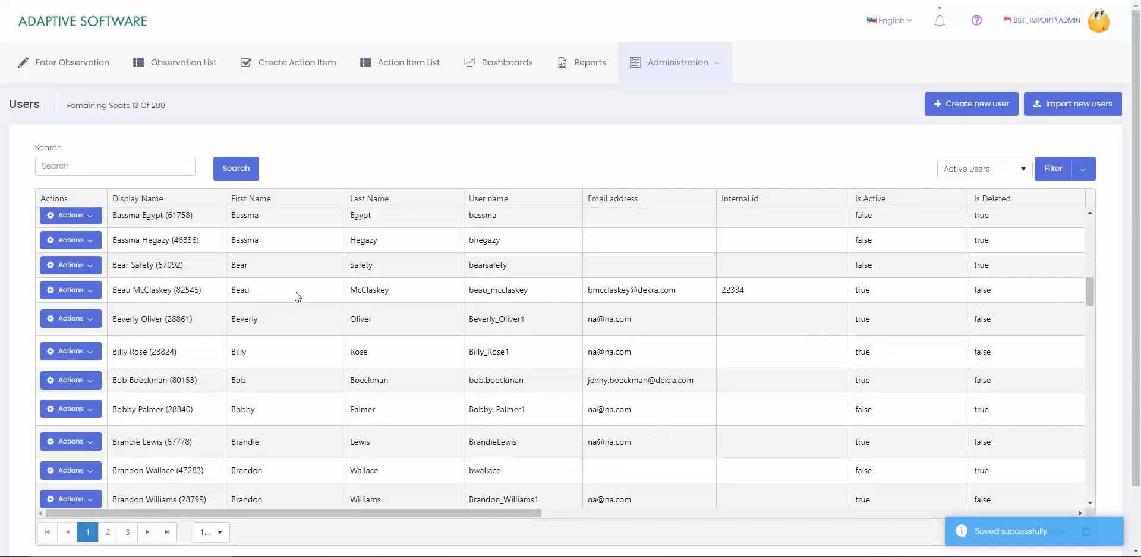
scroll(295, 291, "up", 2)
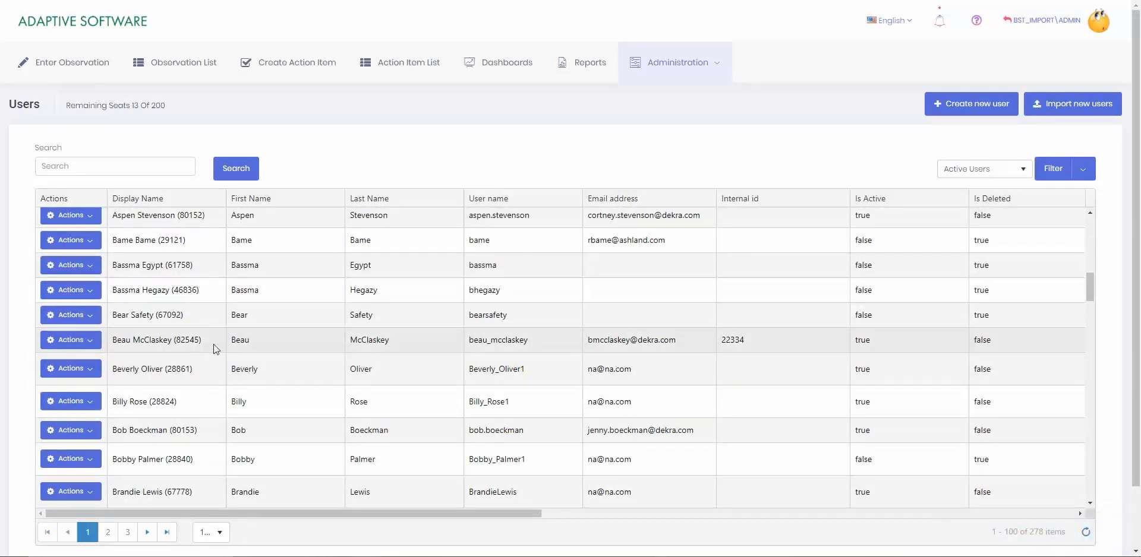
left_click_drag(202, 342, 106, 344)
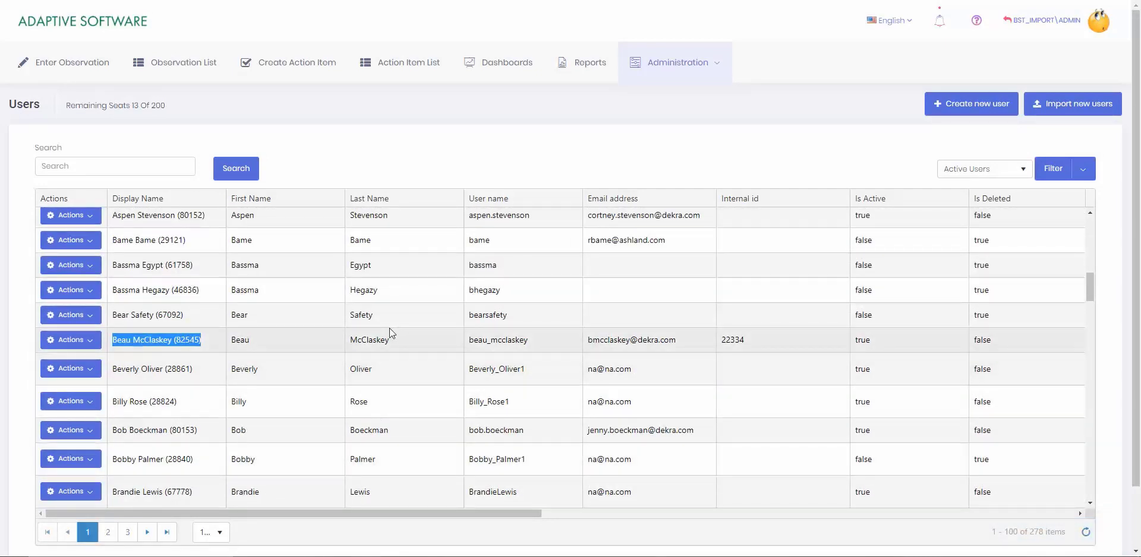
left_click(644, 153)
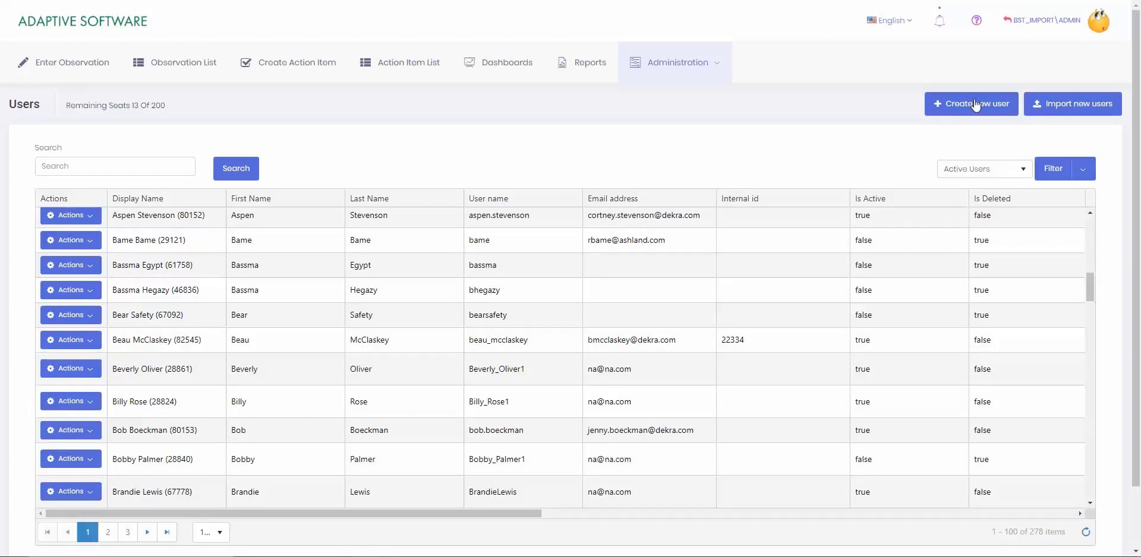
Download the user import CSV template and open it in Excel
left_click(1092, 114)
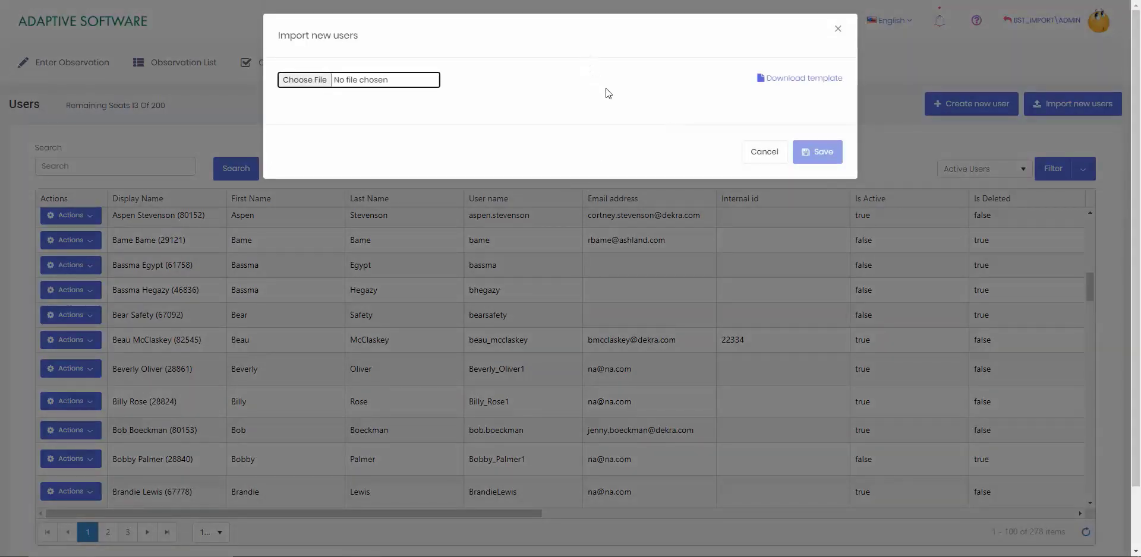
left_click(800, 83)
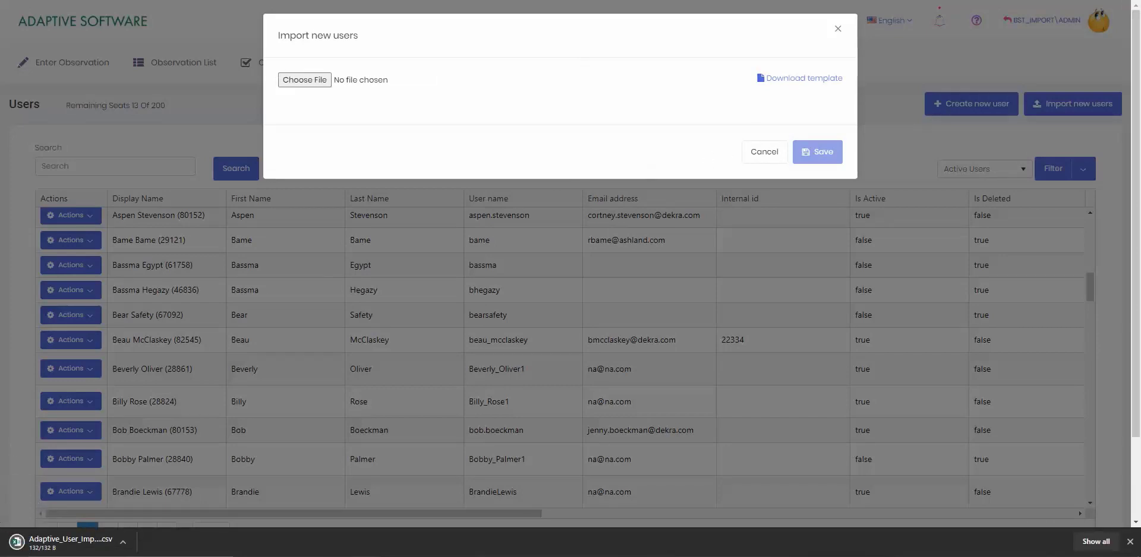
left_click(62, 550)
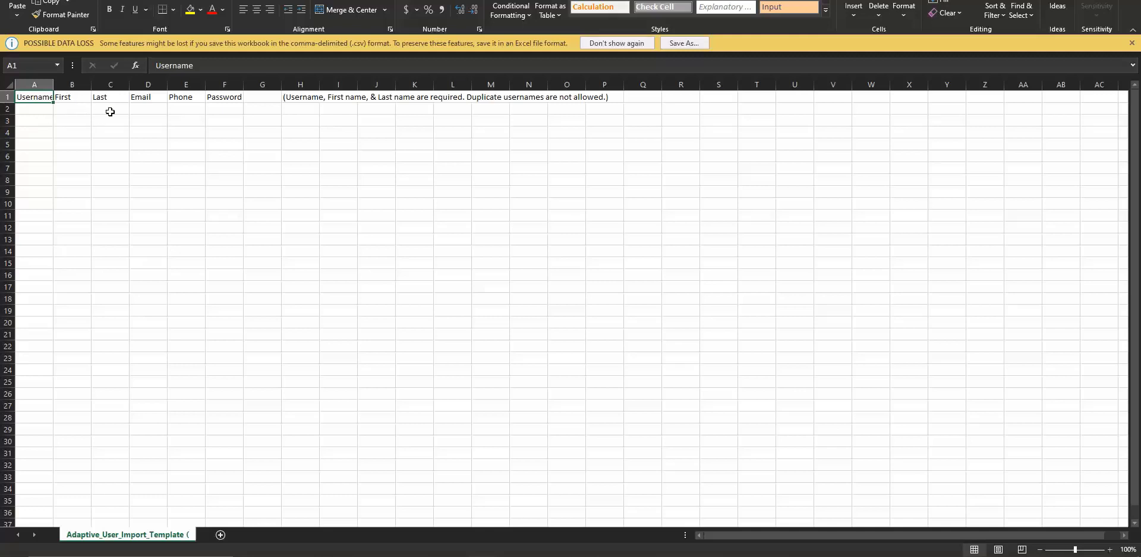
Enter the new user's username, first name and last name in cells A2 to C2
left_click(26, 111)
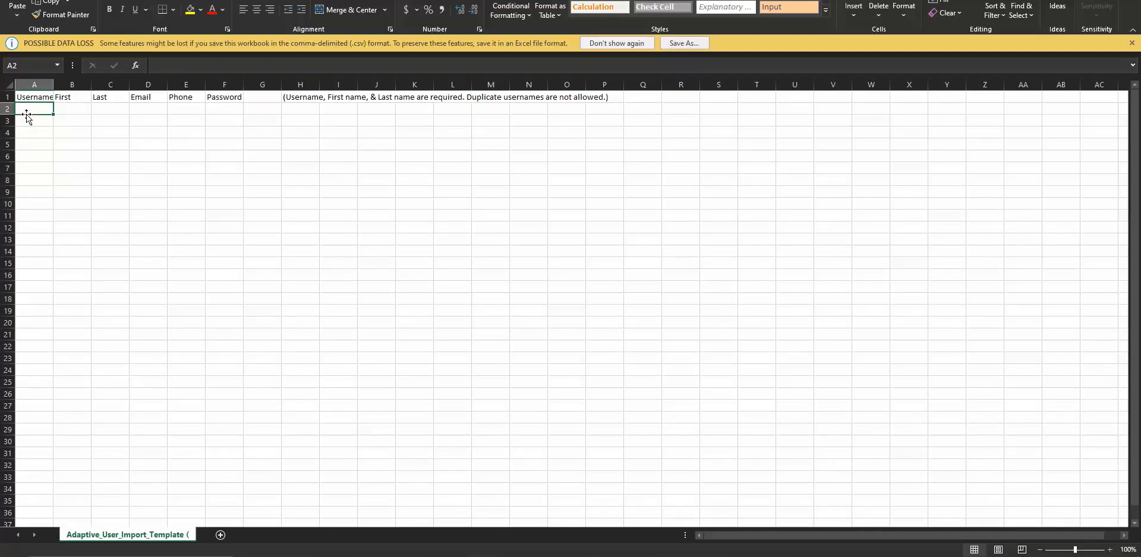
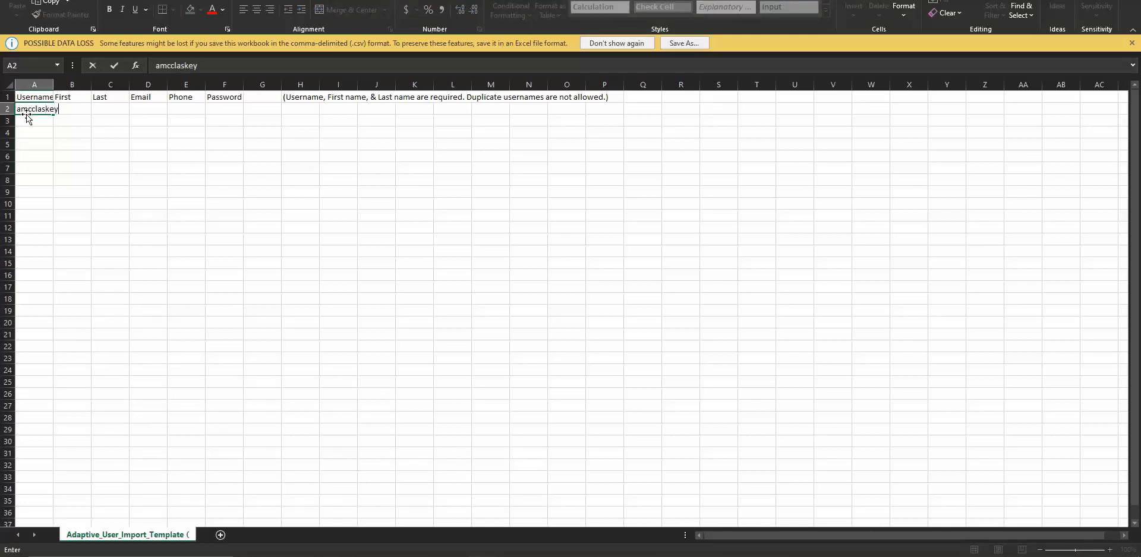
key("Tab")
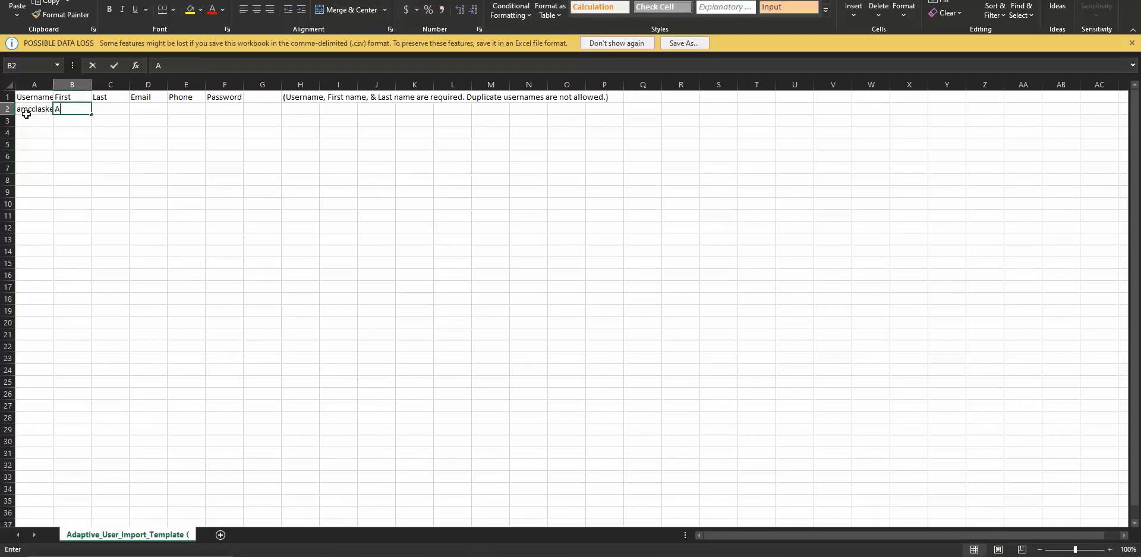
key("Tab")
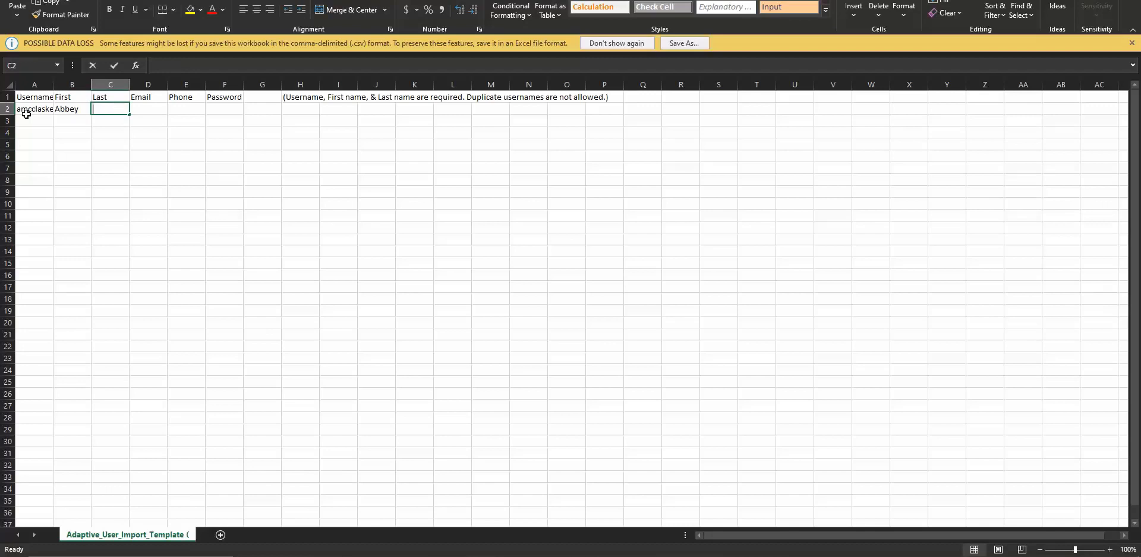
key("Tab")
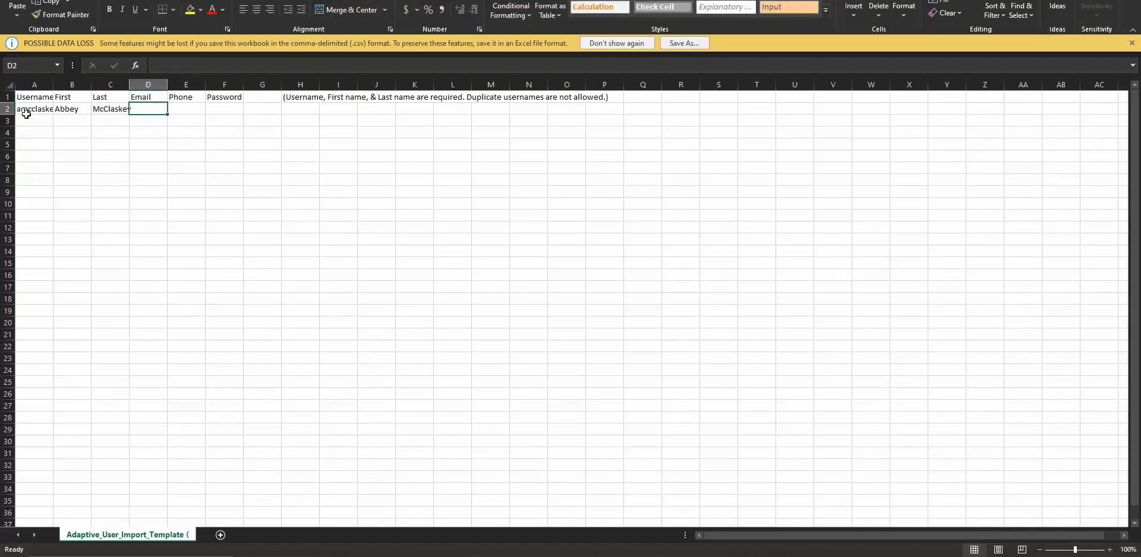
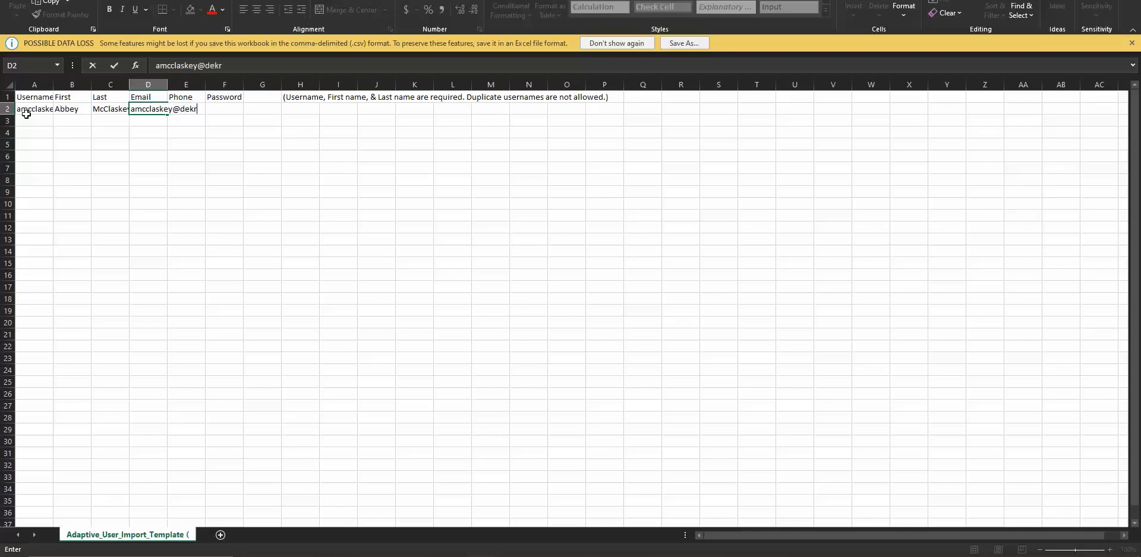
Add the user's e-mail address and password, leaving the phone column blank
key("Tab")
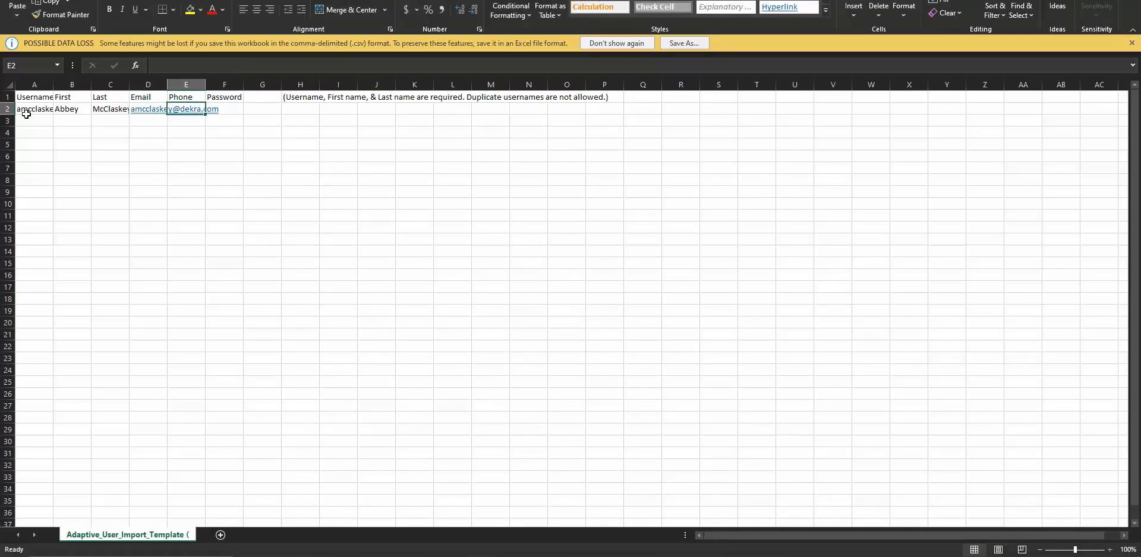
key("Tab")
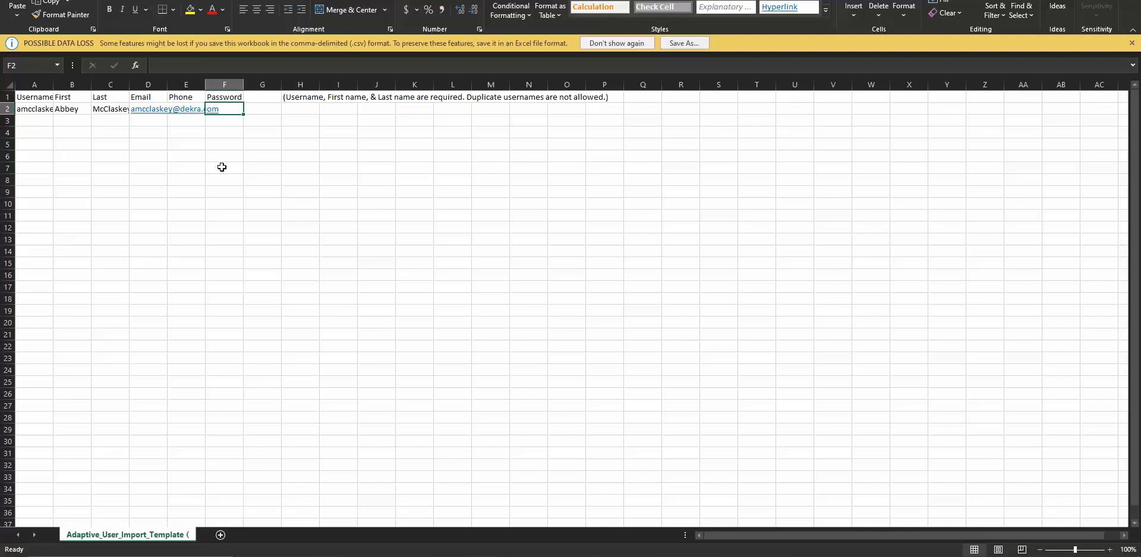
type("Passw")
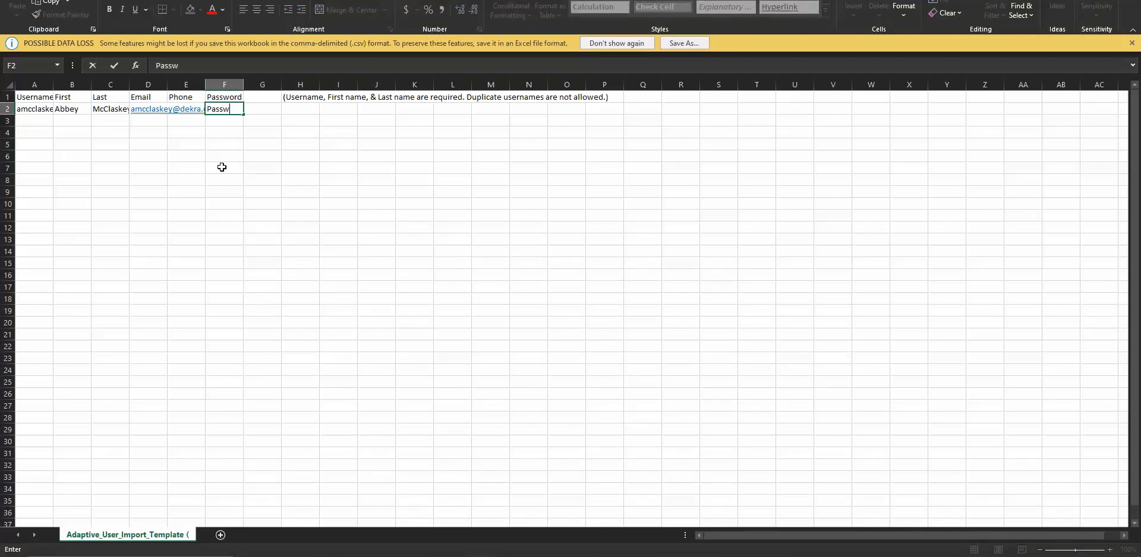
type("ord123!")
left_click(295, 183)
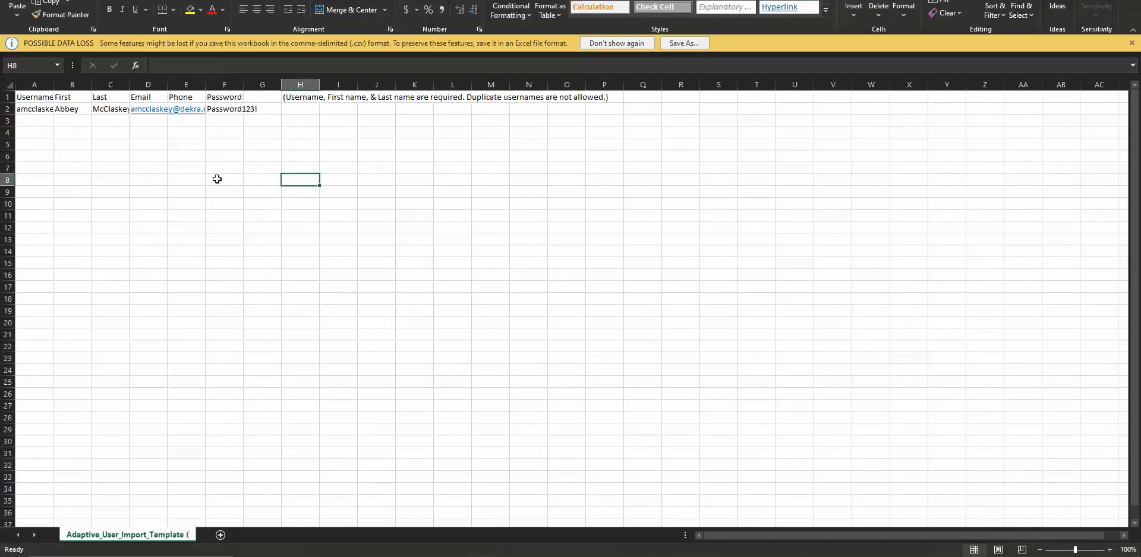
left_click(47, 122)
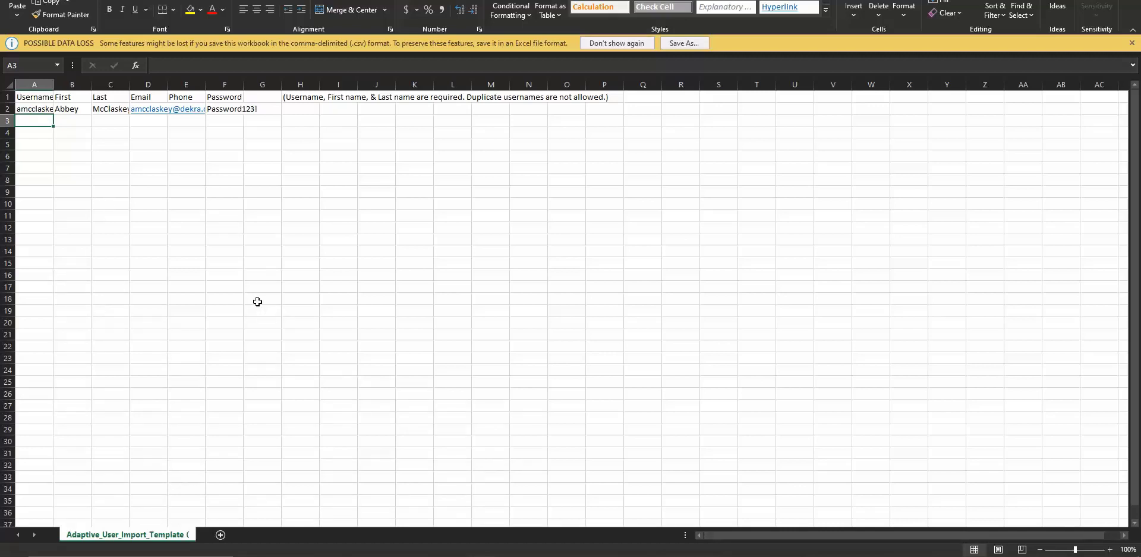
Save the template as CSV, replacing Adaptive_User_Import_Template (1).csv, and return to the browser
left_click(681, 44)
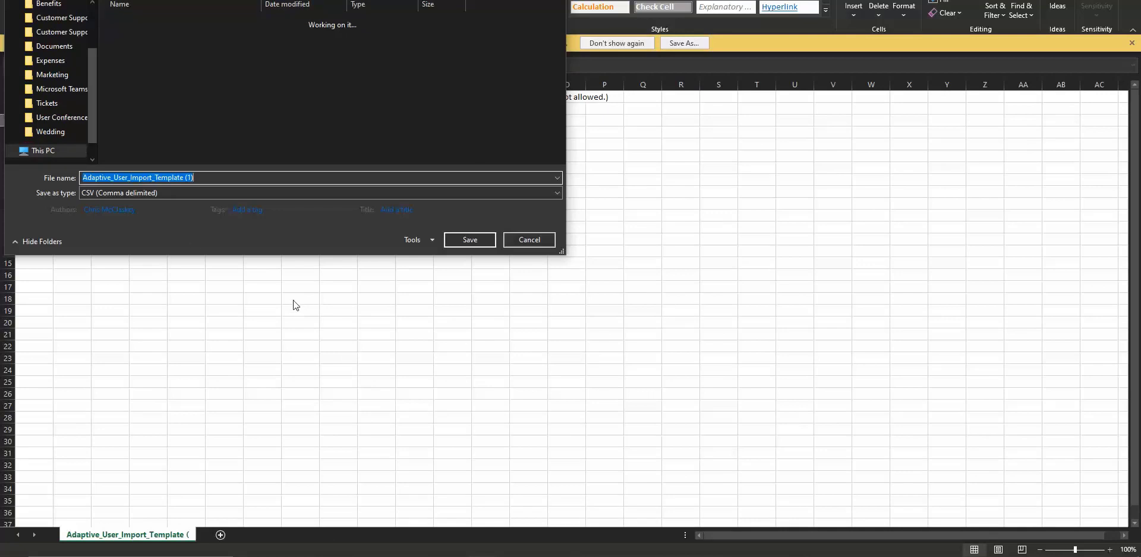
scroll(59, 108, "down", 3)
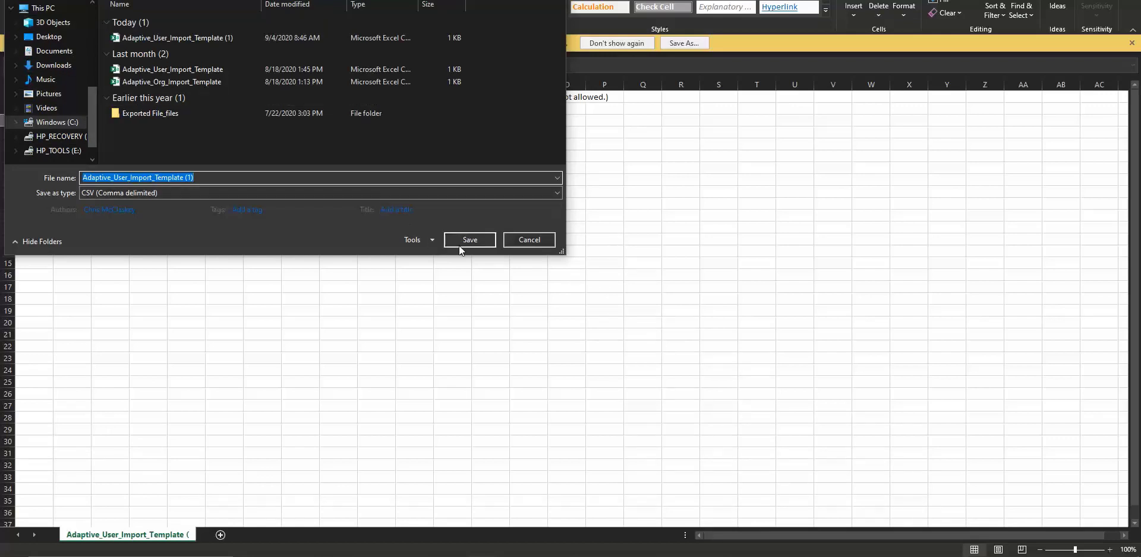
left_click(479, 239)
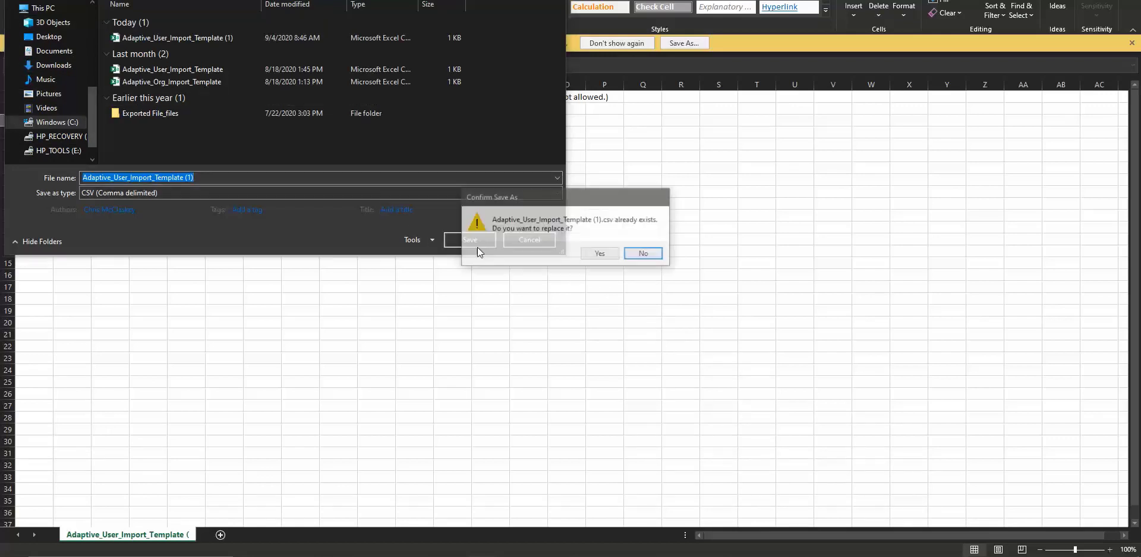
left_click(601, 254)
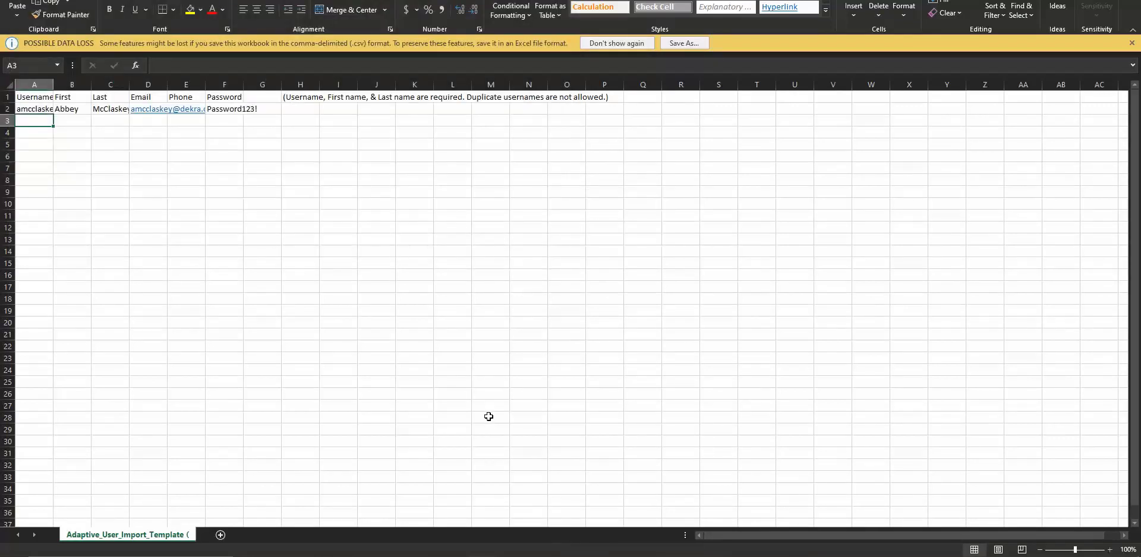
key("alt+Tab")
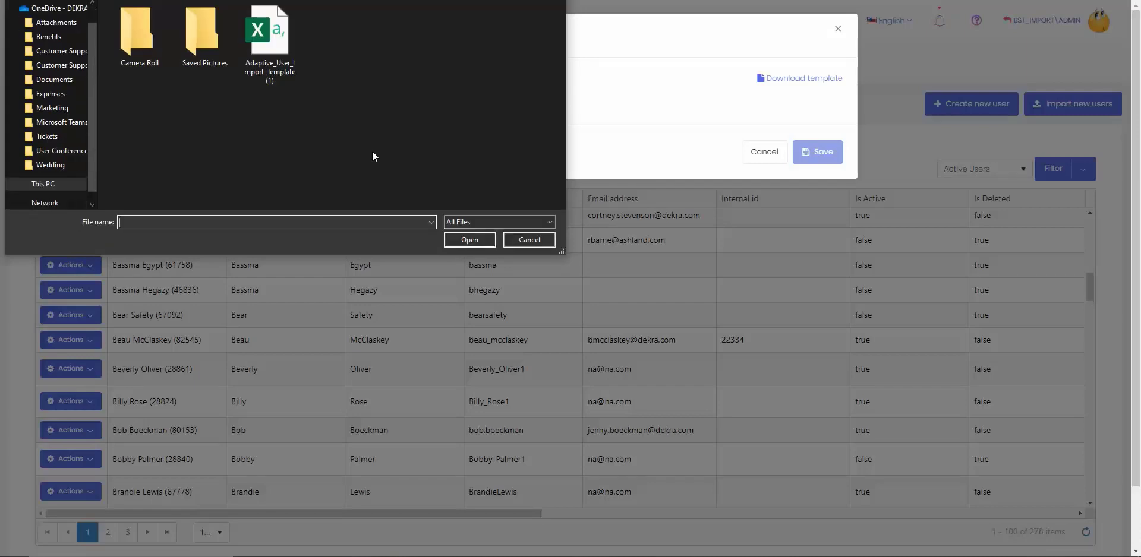
Import the saved template CSV and save its single user, leaving 12 of 200 seats
double_click(272, 45)
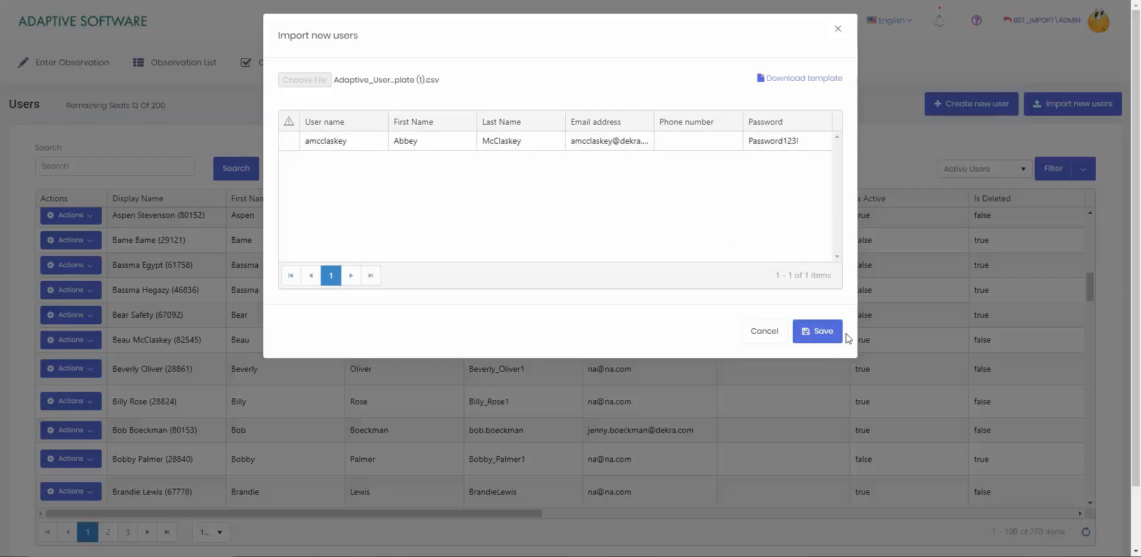
left_click(816, 333)
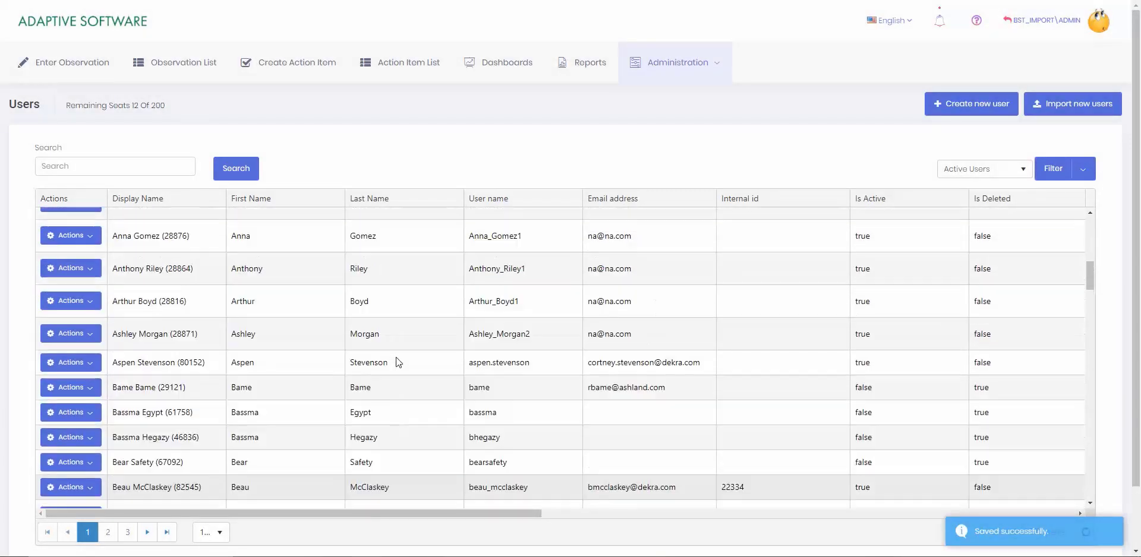
Open the newly imported user's edit form from its Actions menu
scroll(396, 362, "up", 10)
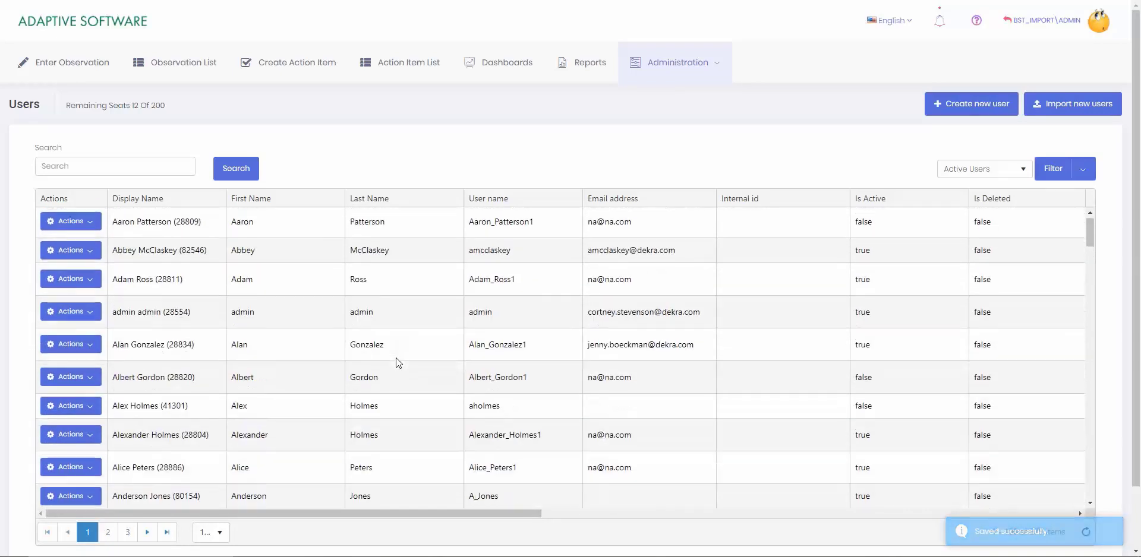
left_click_drag(208, 253, 111, 256)
left_click(449, 148)
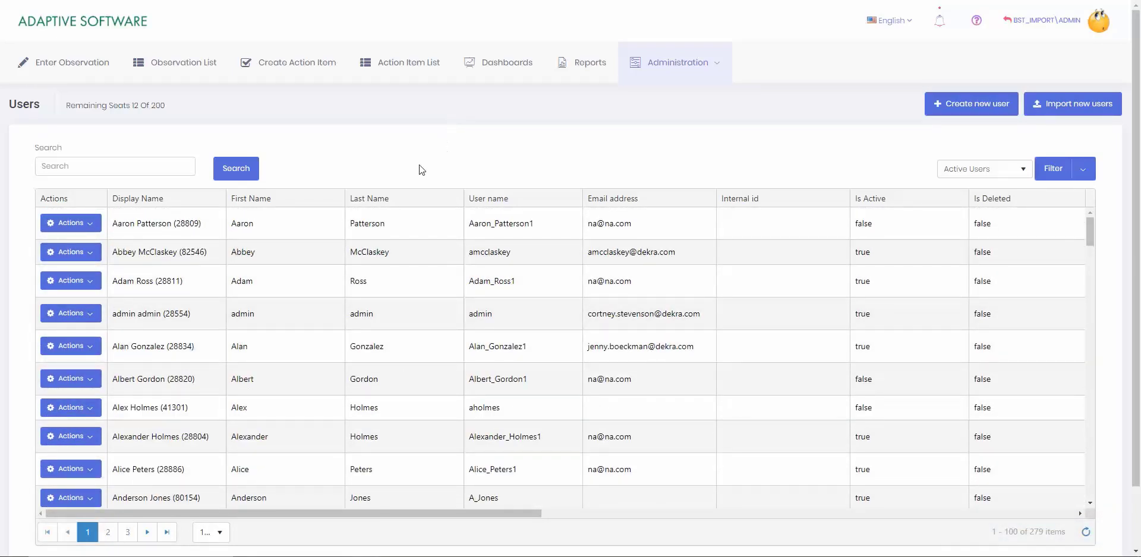
left_click(90, 254)
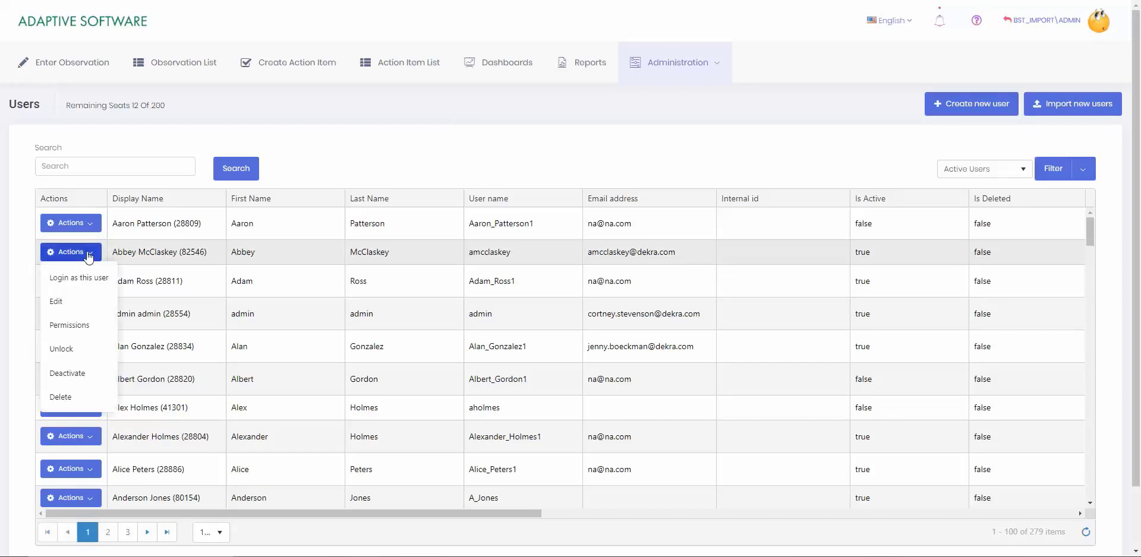
left_click(83, 302)
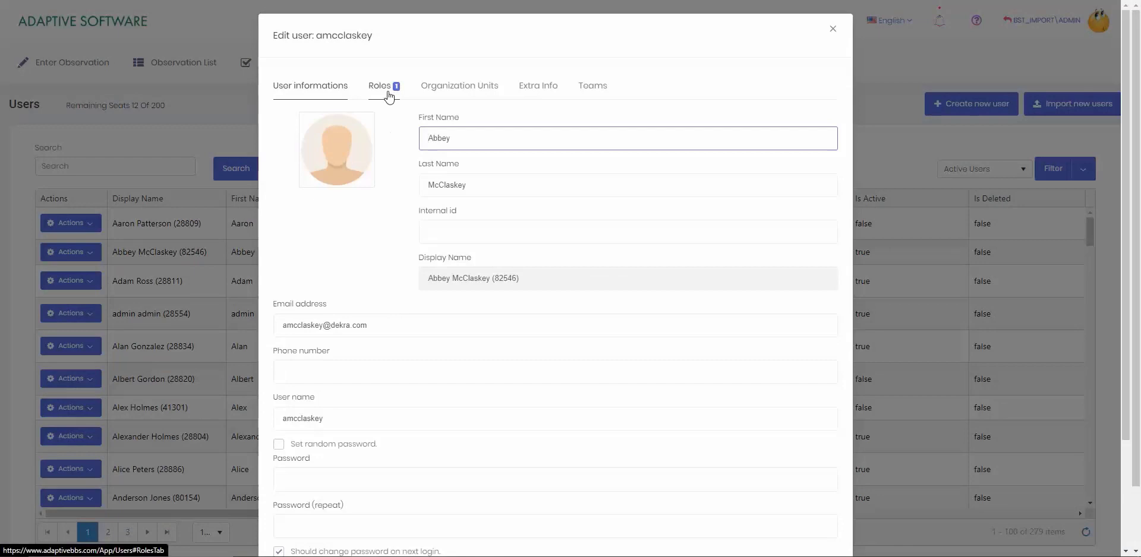
Assign the user to DEKRA with Kansas City, Oxnard and Horton units, then save
left_click(389, 97)
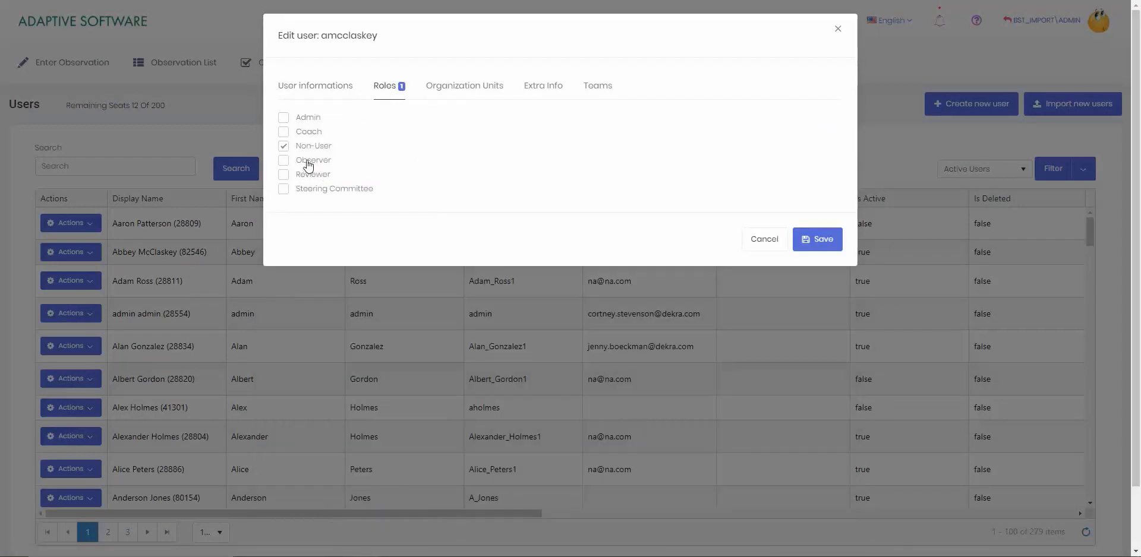
left_click(456, 95)
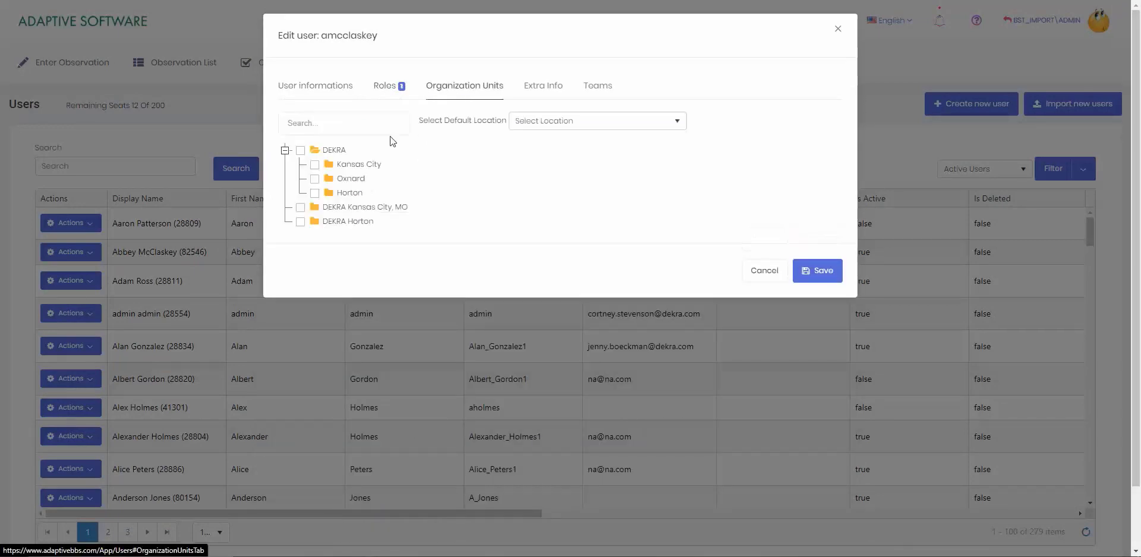
left_click(301, 150)
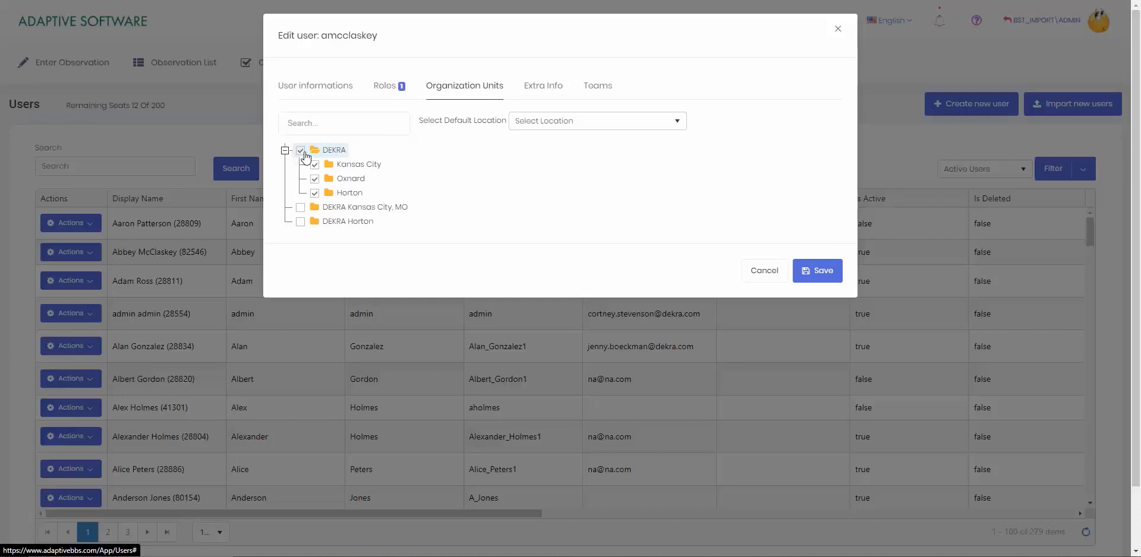
left_click(538, 87)
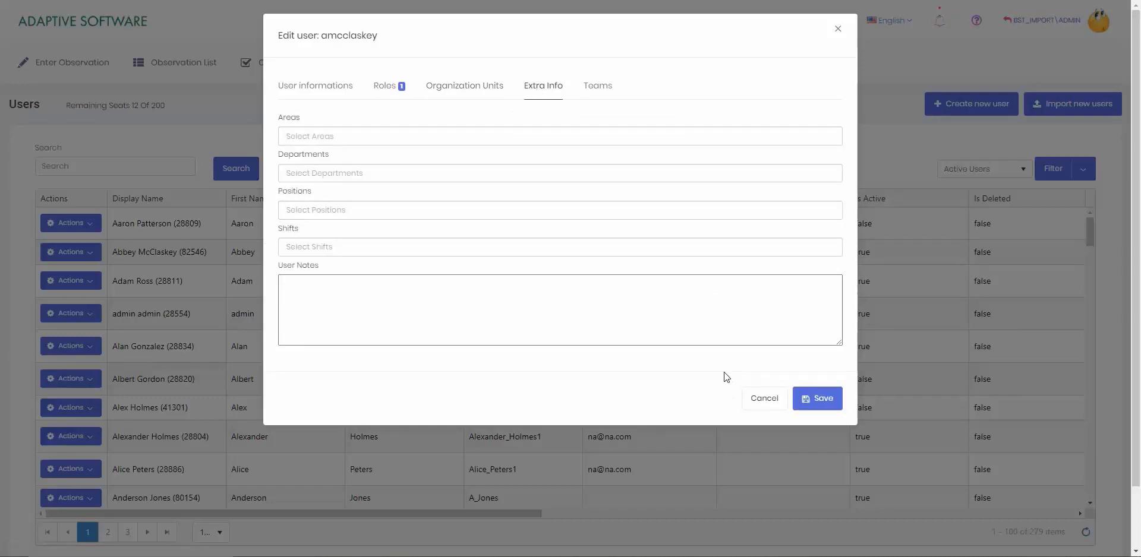
left_click(823, 401)
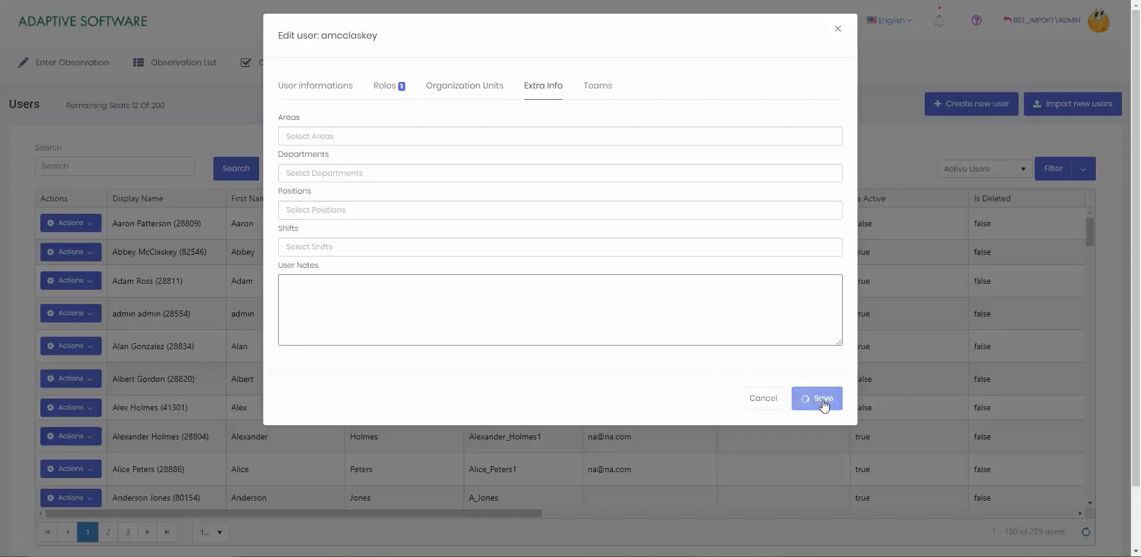